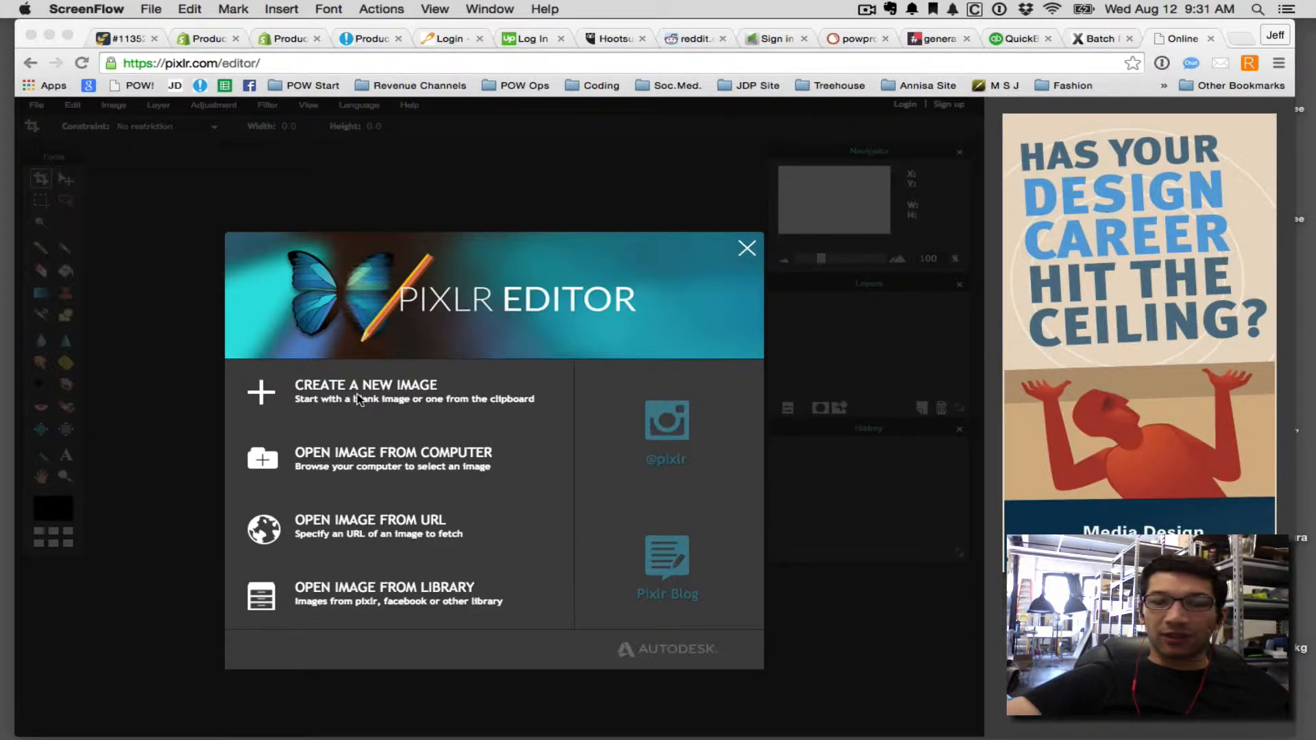
# - Open the image AA101 Adult Alewife.jpg from the computer's Attachments 2 folder
pyautogui.click(374, 459)
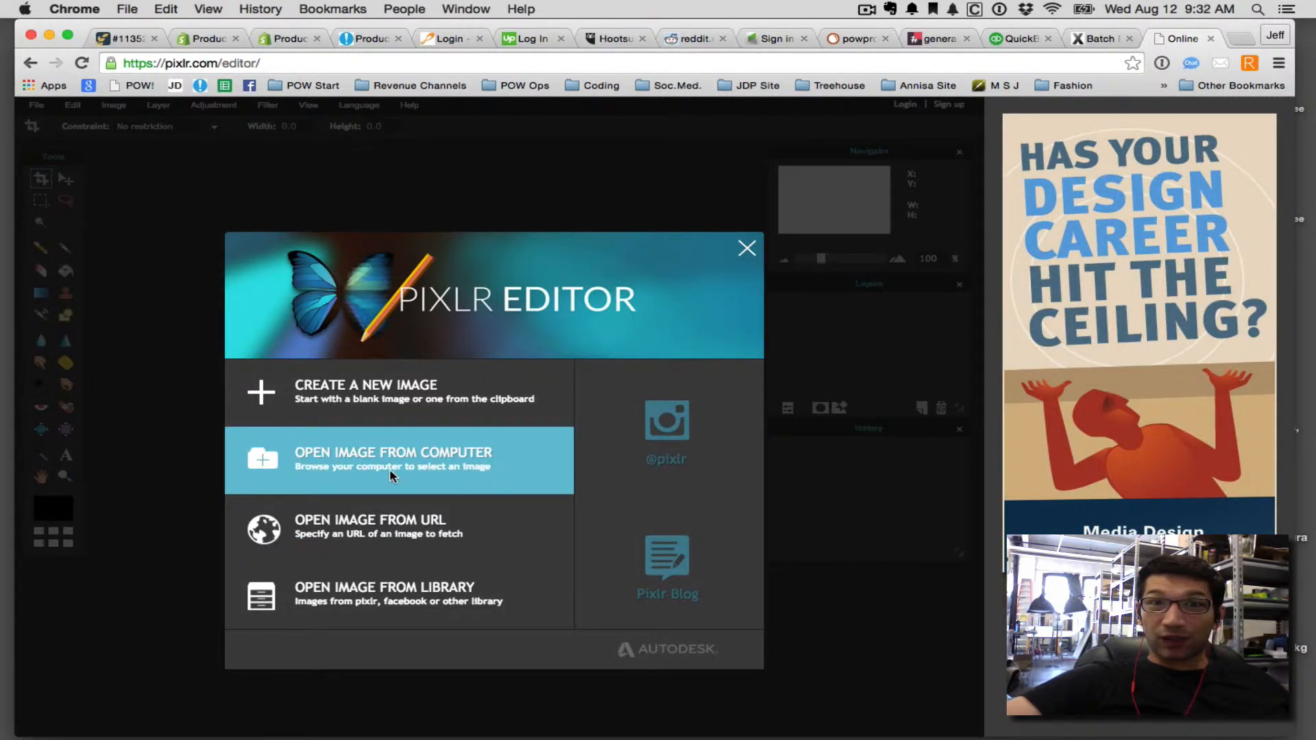
pyautogui.click(330, 470)
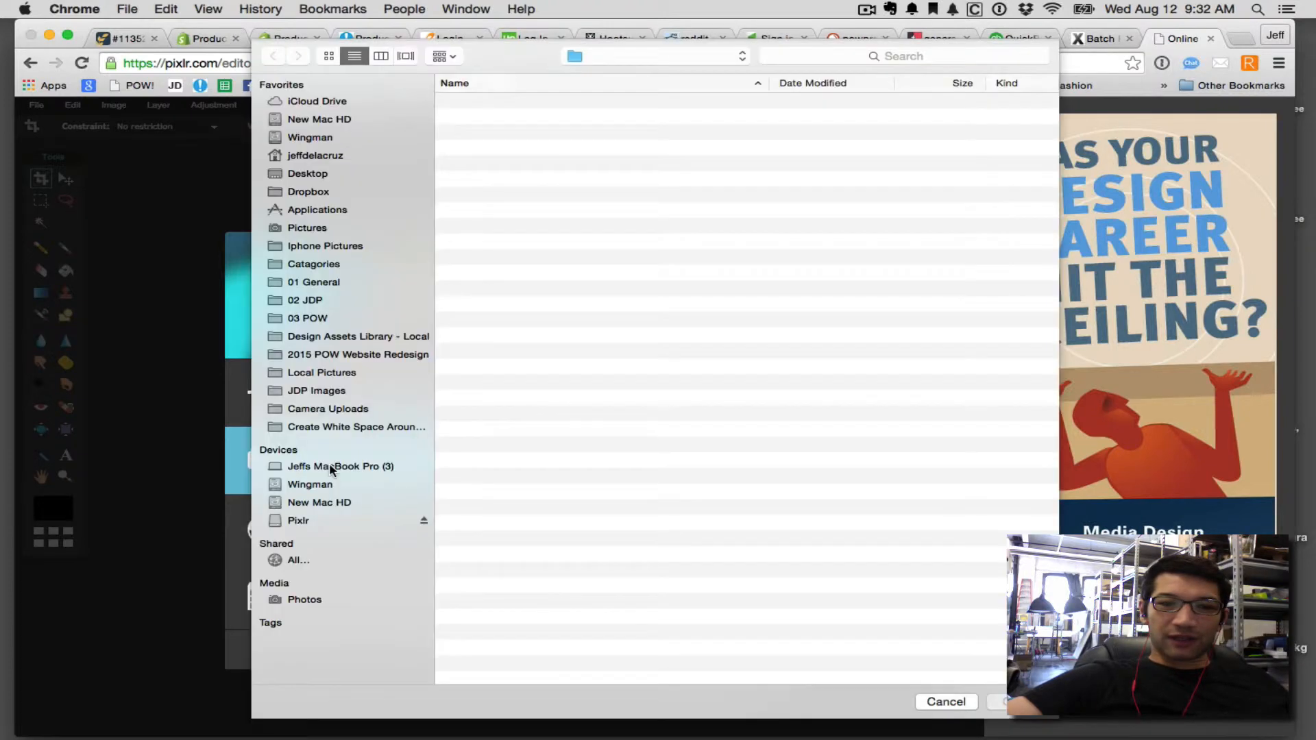
pyautogui.click(560, 105)
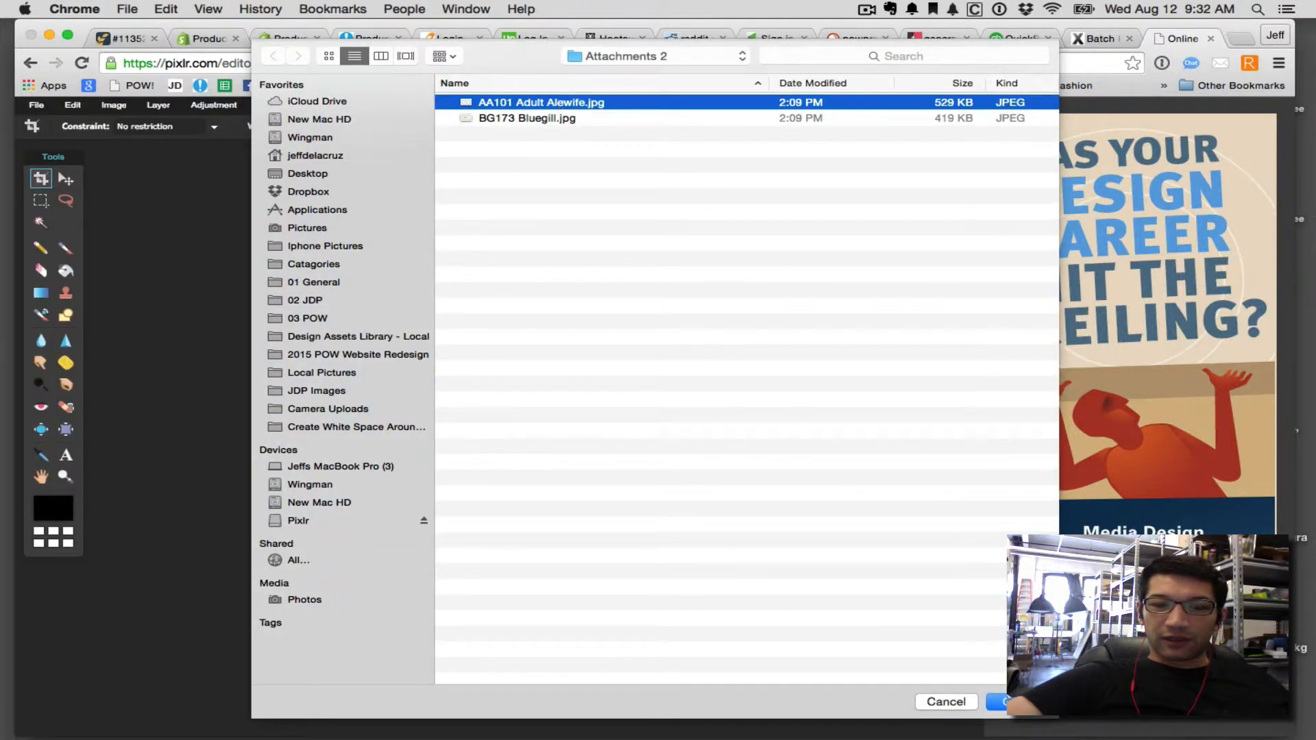
pyautogui.press('Return')
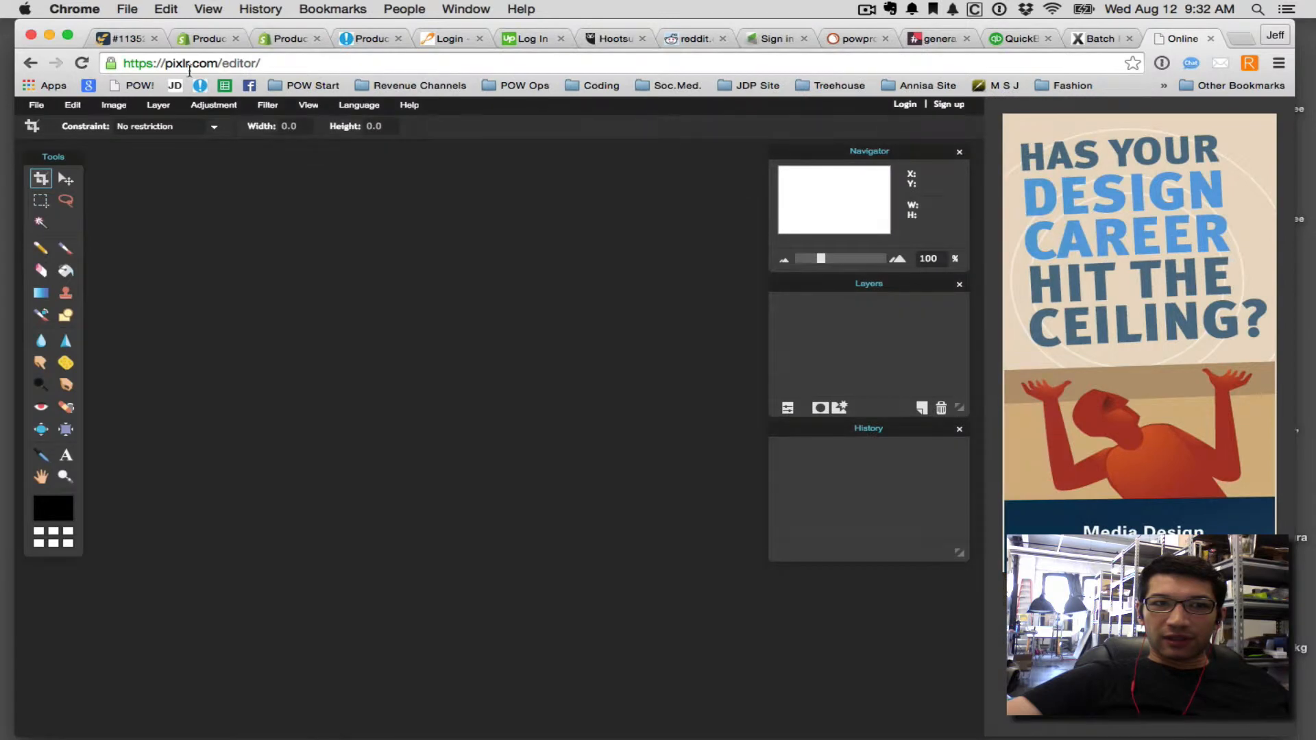
pyautogui.moveTo(260, 63); pyautogui.dragTo(153, 63)
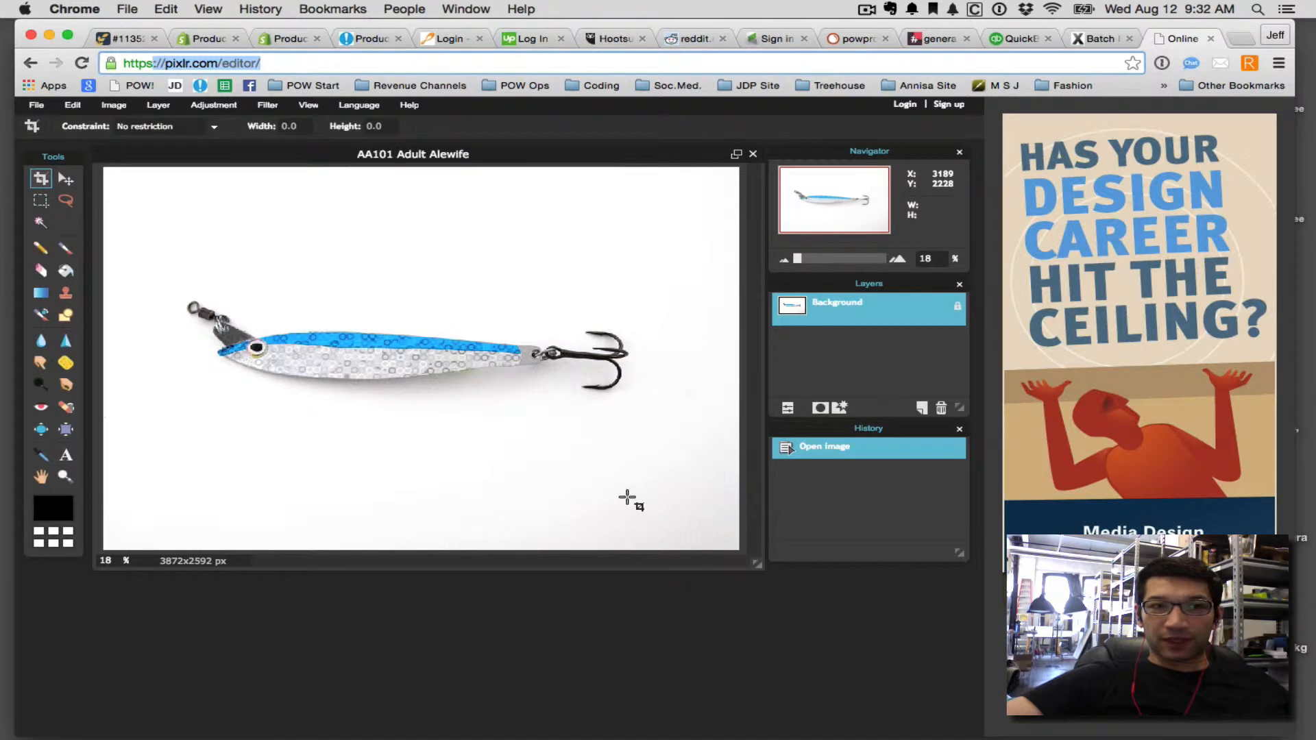
# - Extend the canvas to a 3872 x 3872 pixel square with the image anchored at the centre
pyautogui.click(113, 106)
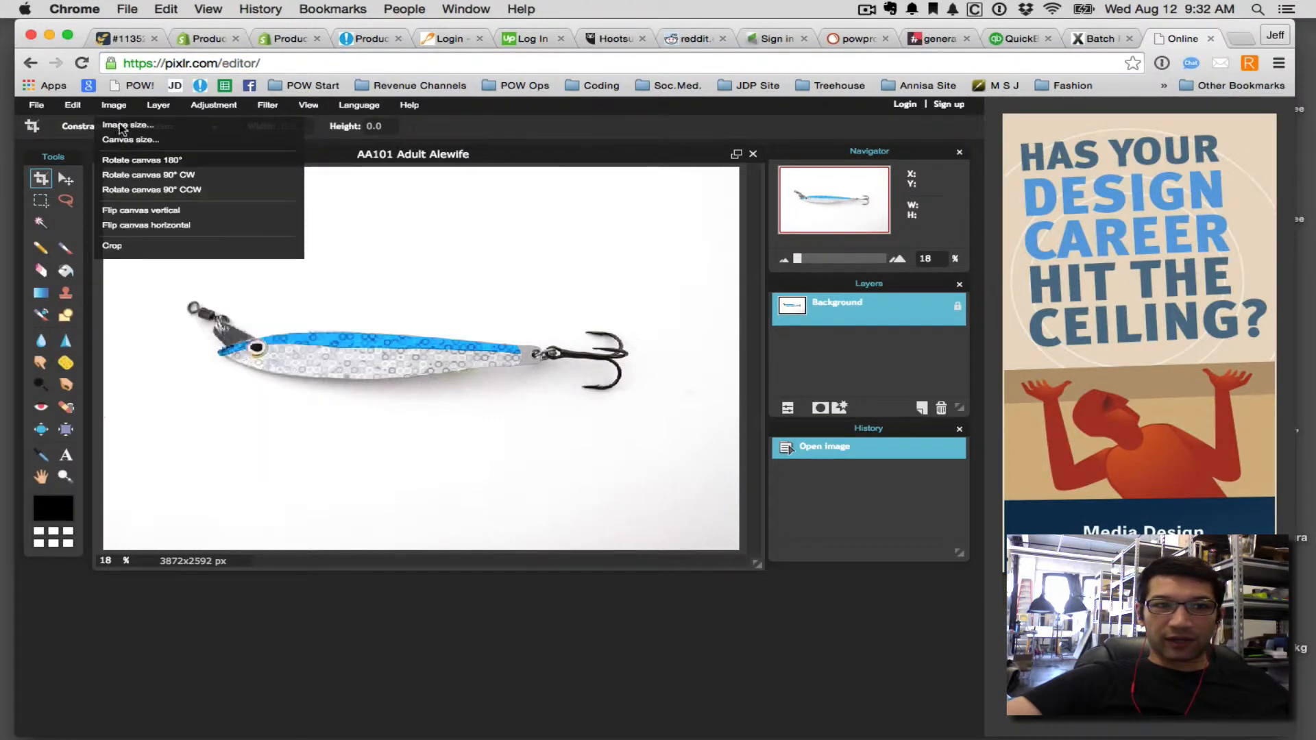
pyautogui.click(165, 140)
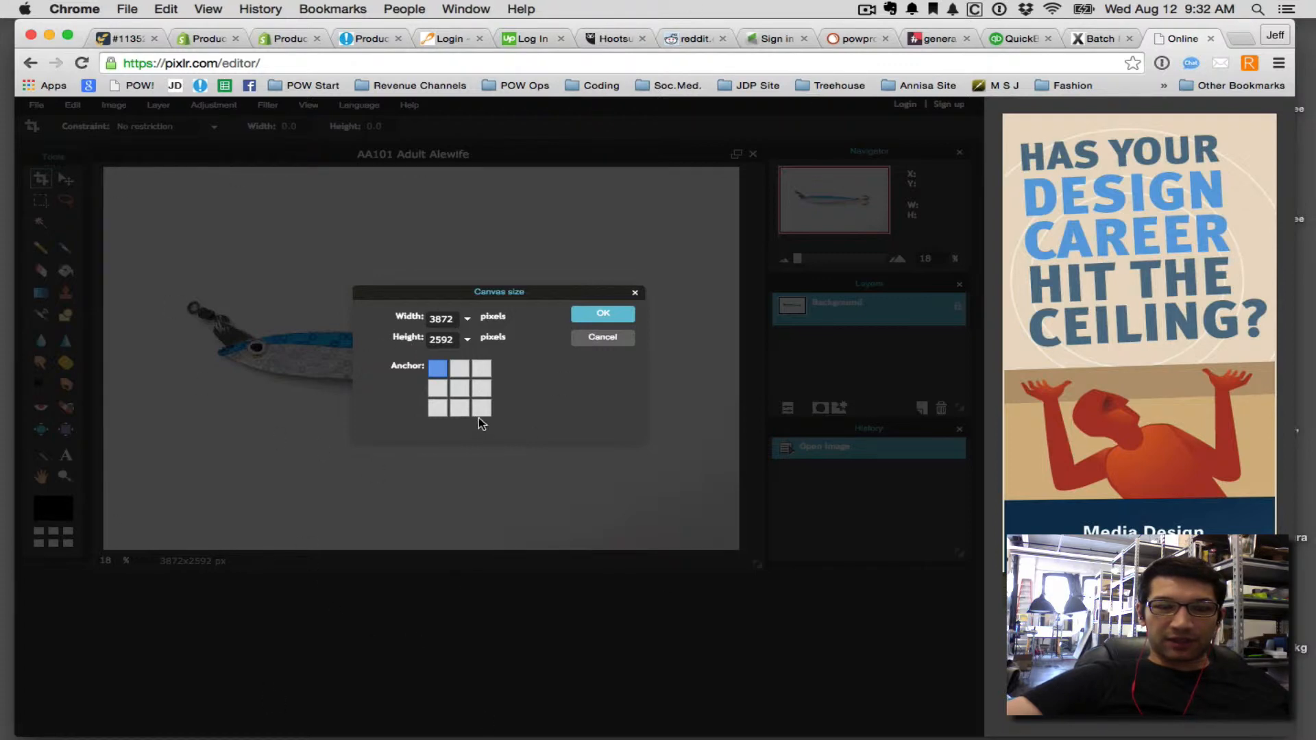
pyautogui.click(460, 388)
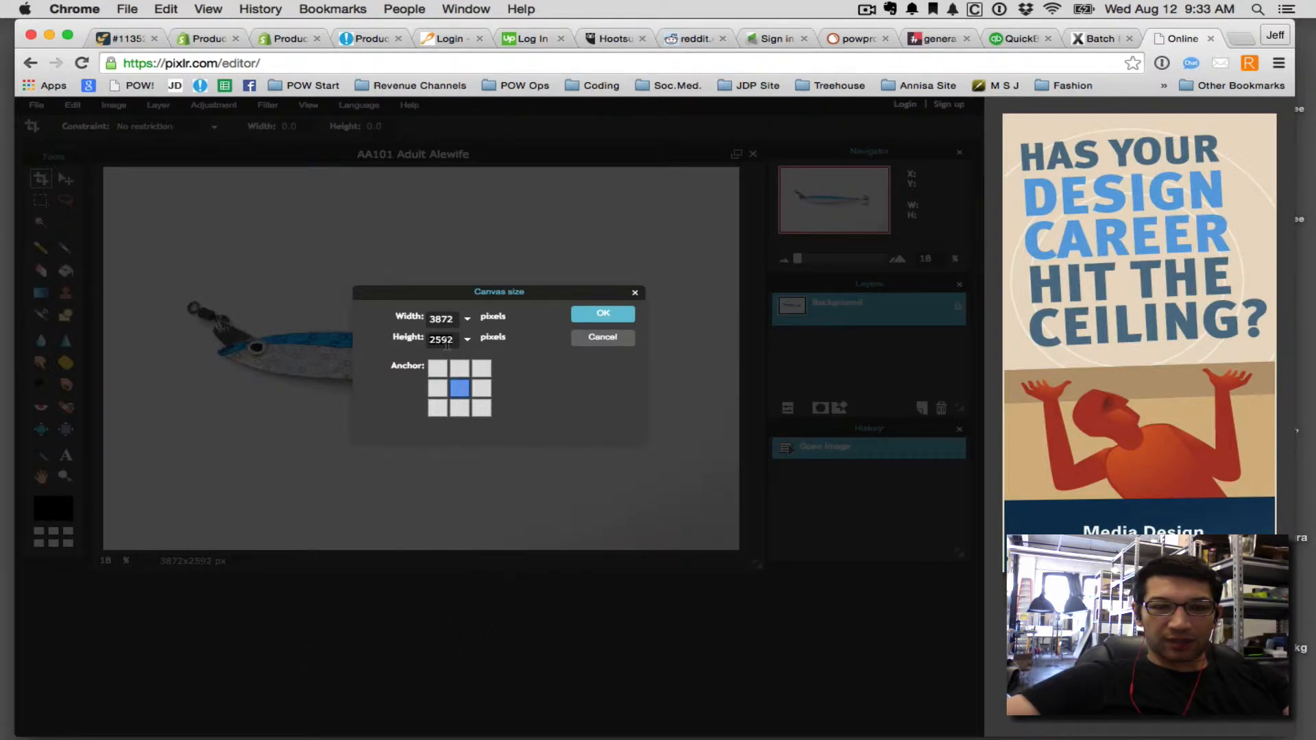
pyautogui.doubleClick(447, 345)
pyautogui.write('8')
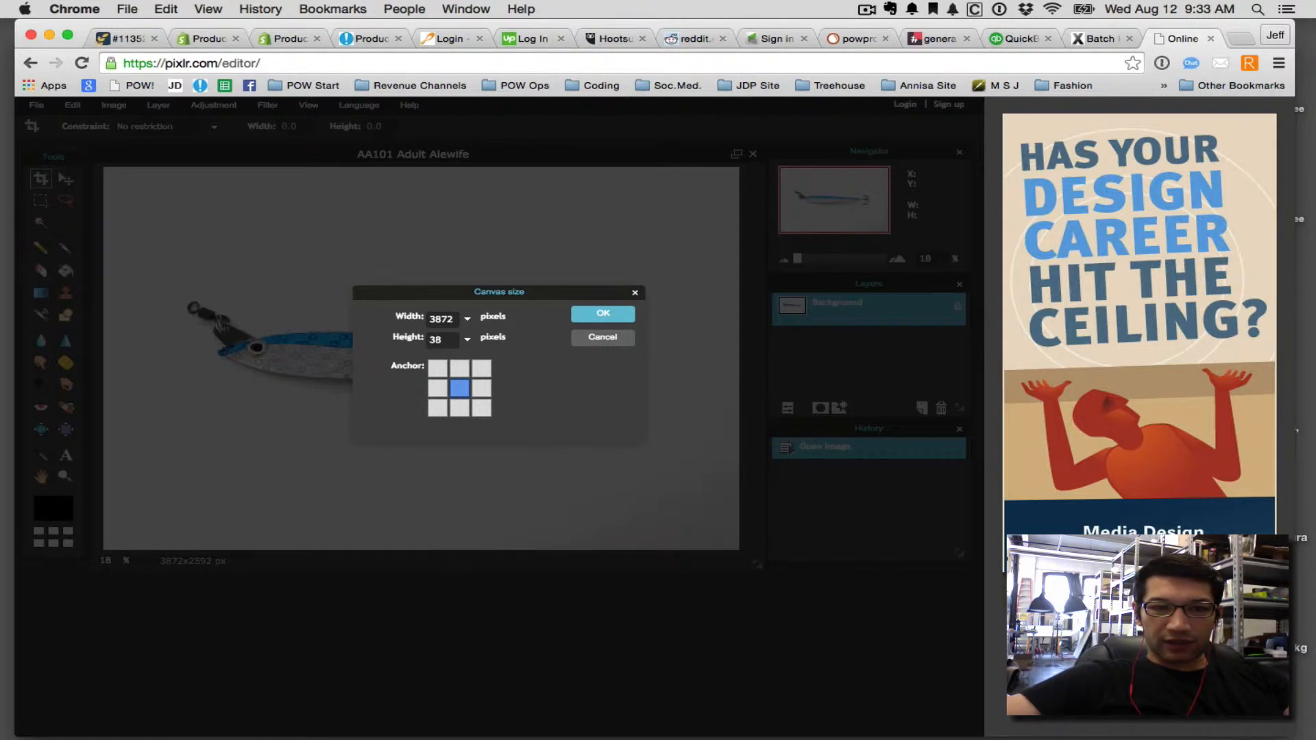
pyautogui.write('003872')
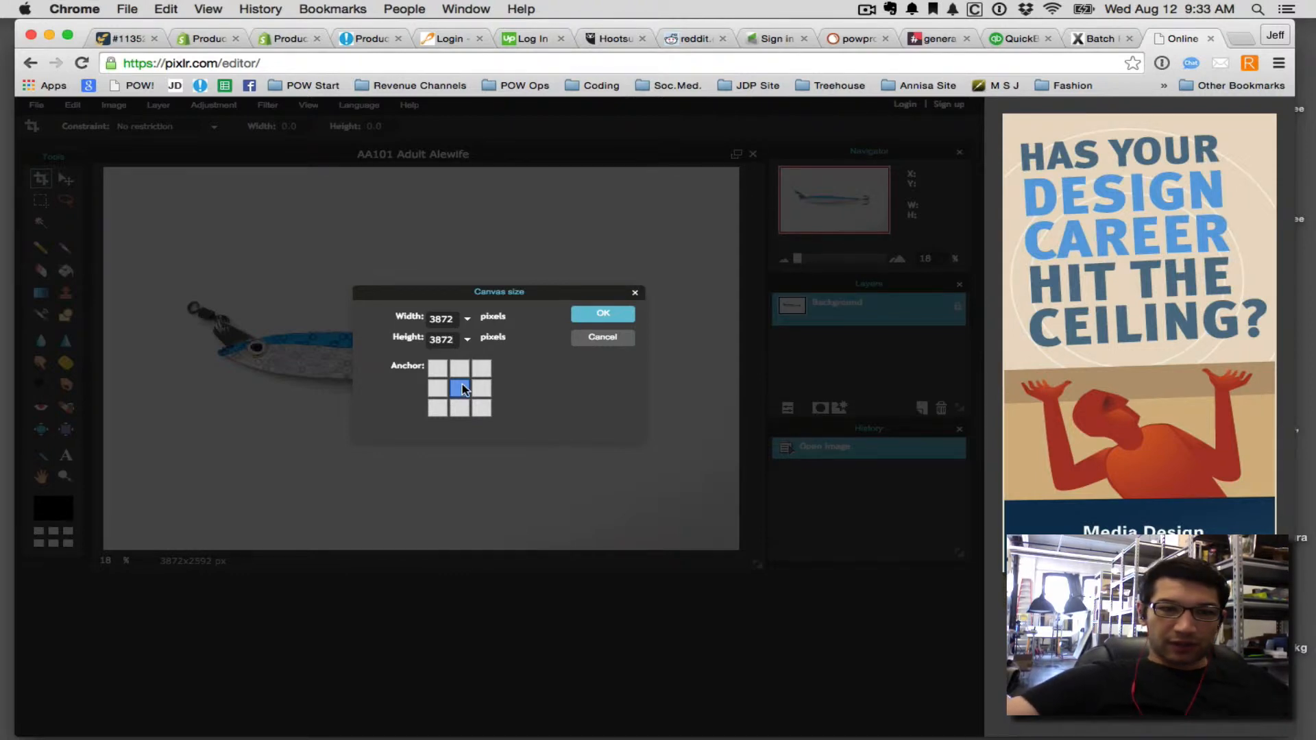
pyautogui.click(459, 410)
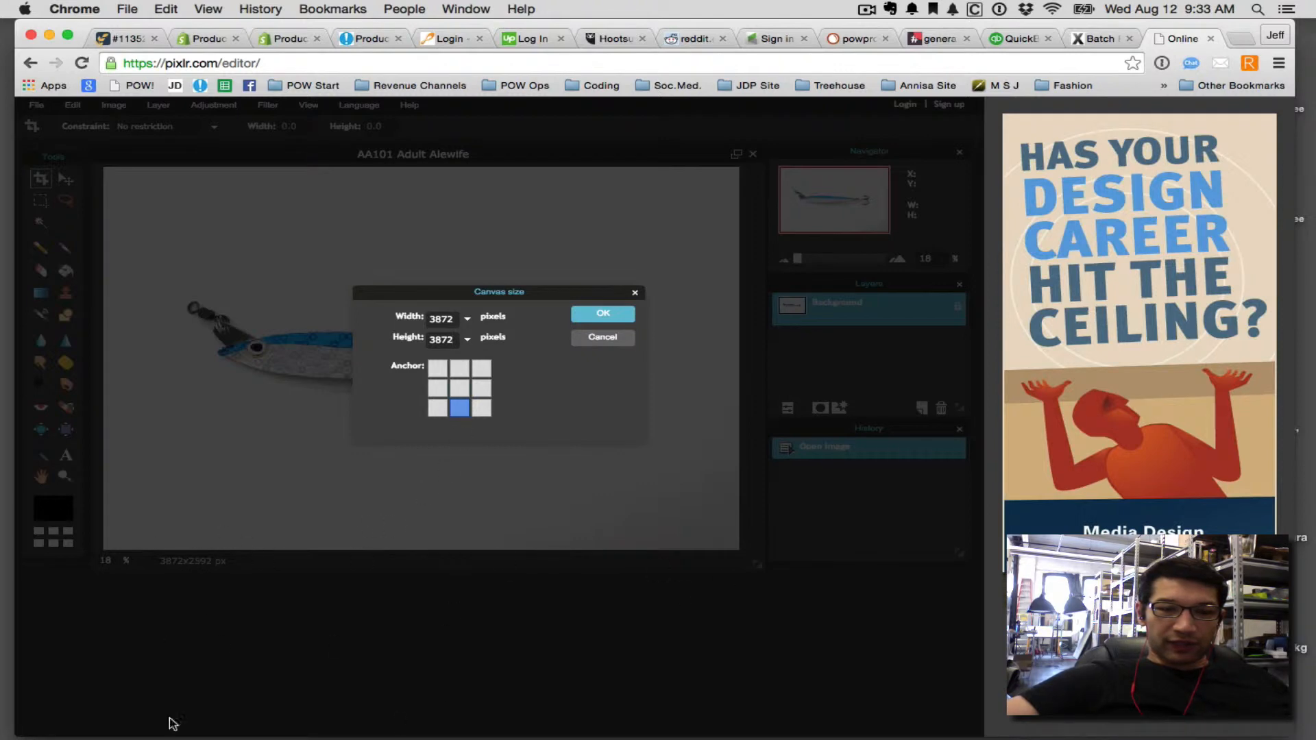
pyautogui.click(459, 368)
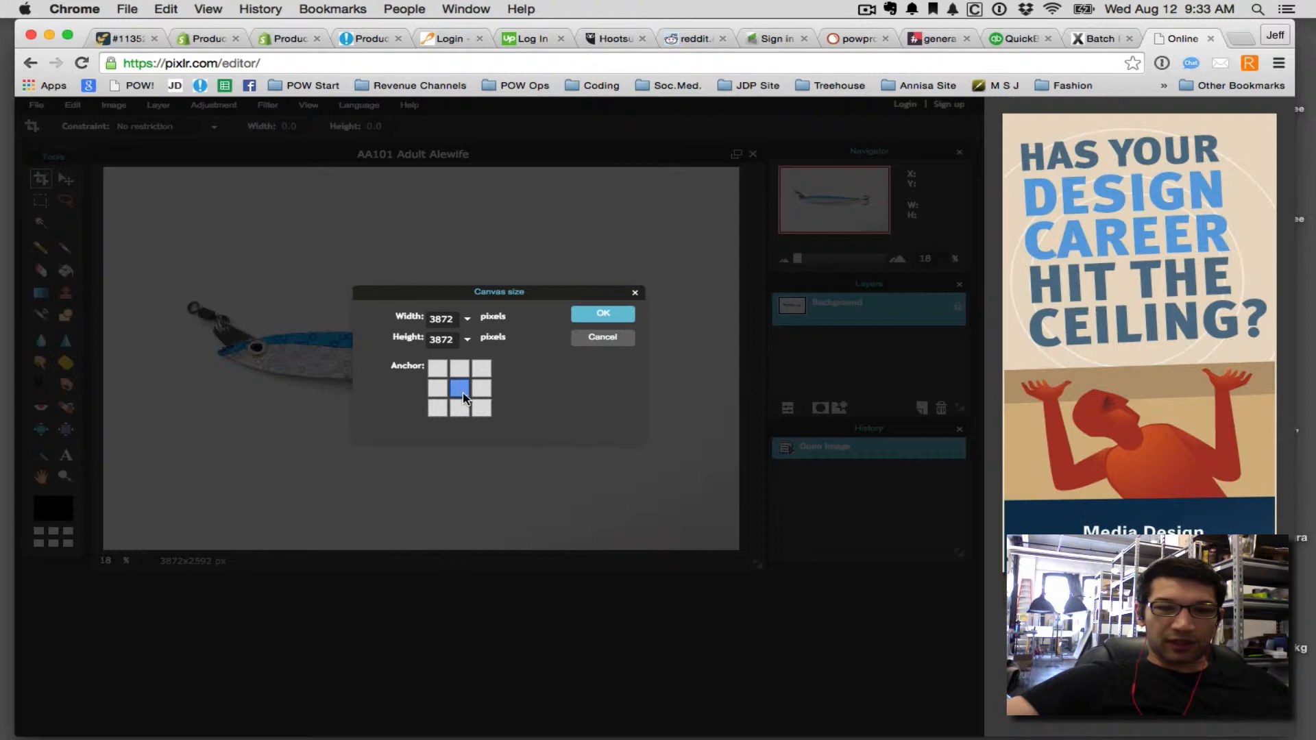
pyautogui.click(603, 315)
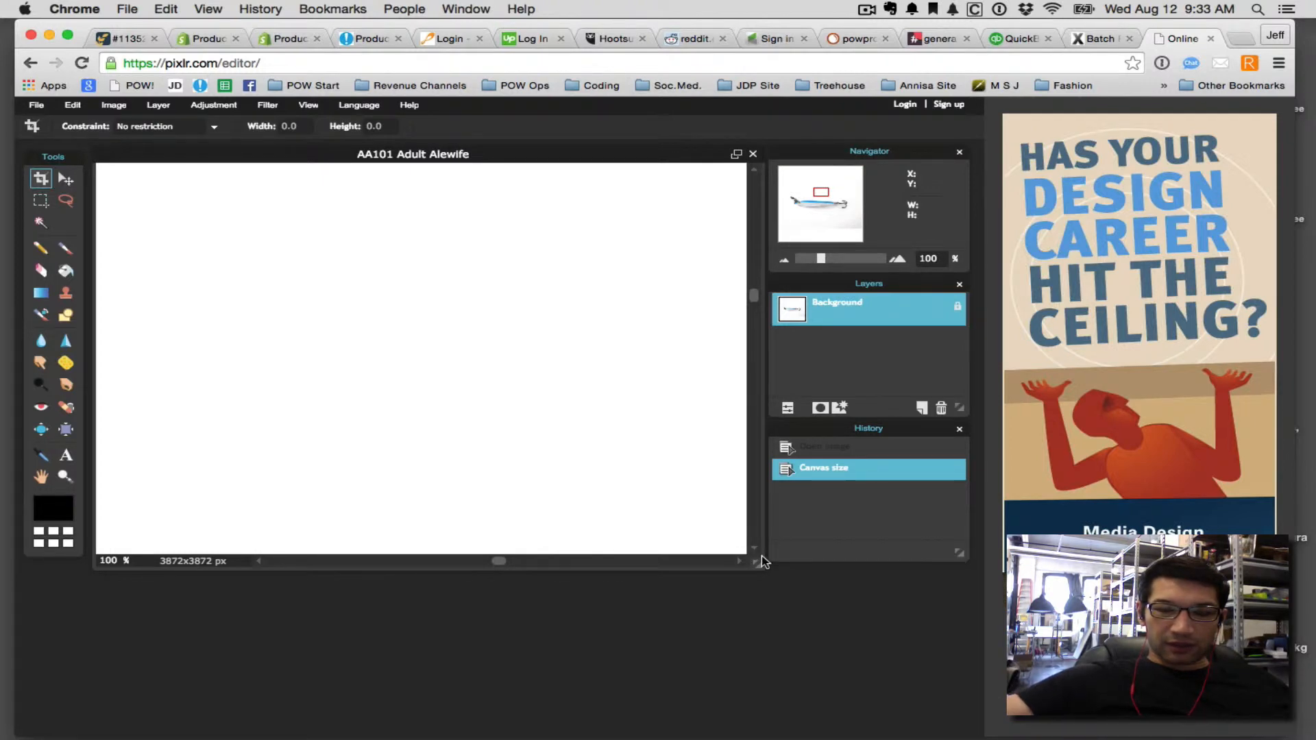
# - Enlarge the image window and set the zoom to 15% to examine the whole square canvas
pyautogui.hotkey('ctrl', '0')
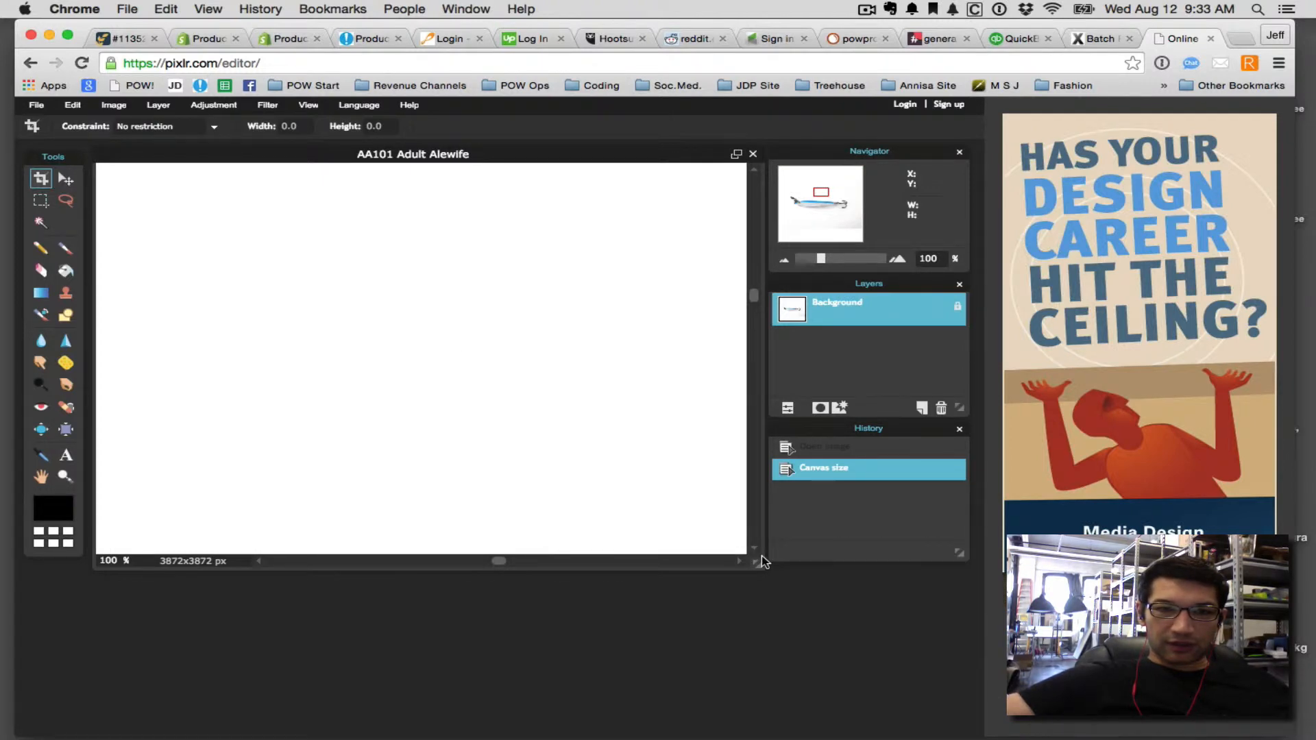
pyautogui.moveTo(754, 565); pyautogui.dragTo(664, 573)
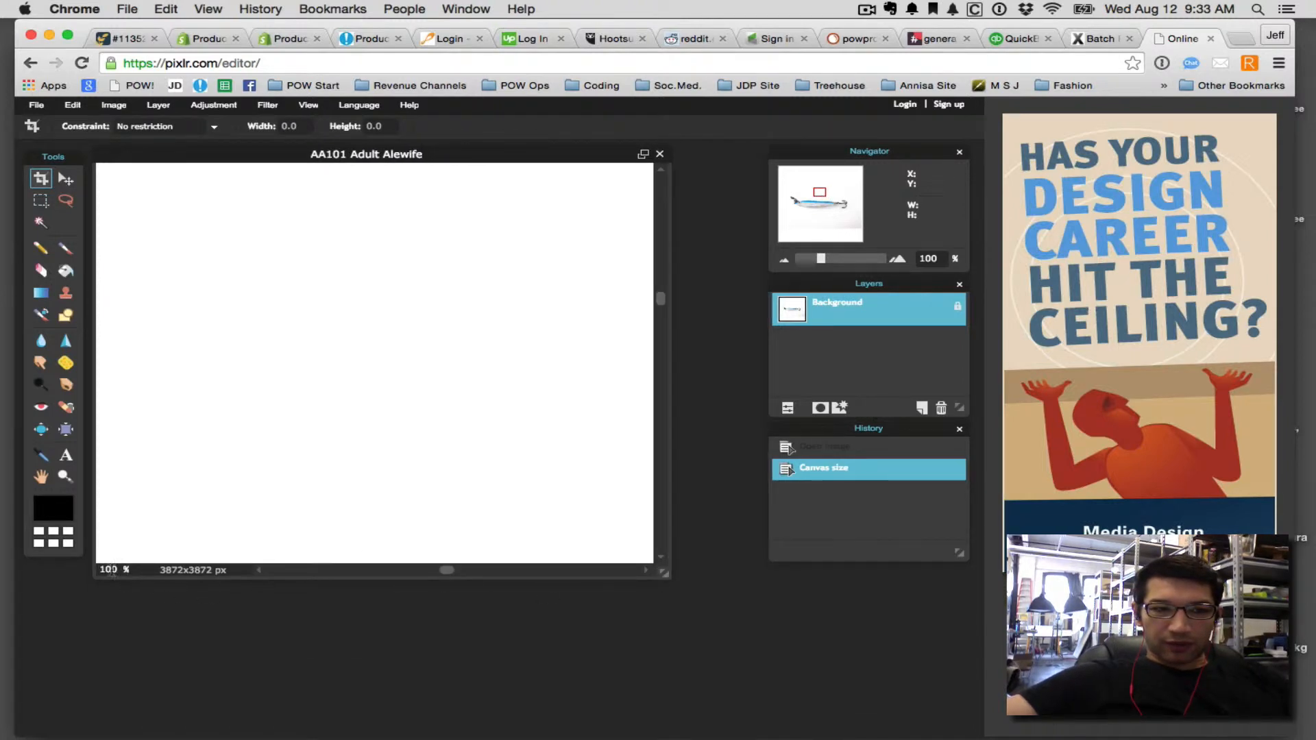
pyautogui.click(115, 570)
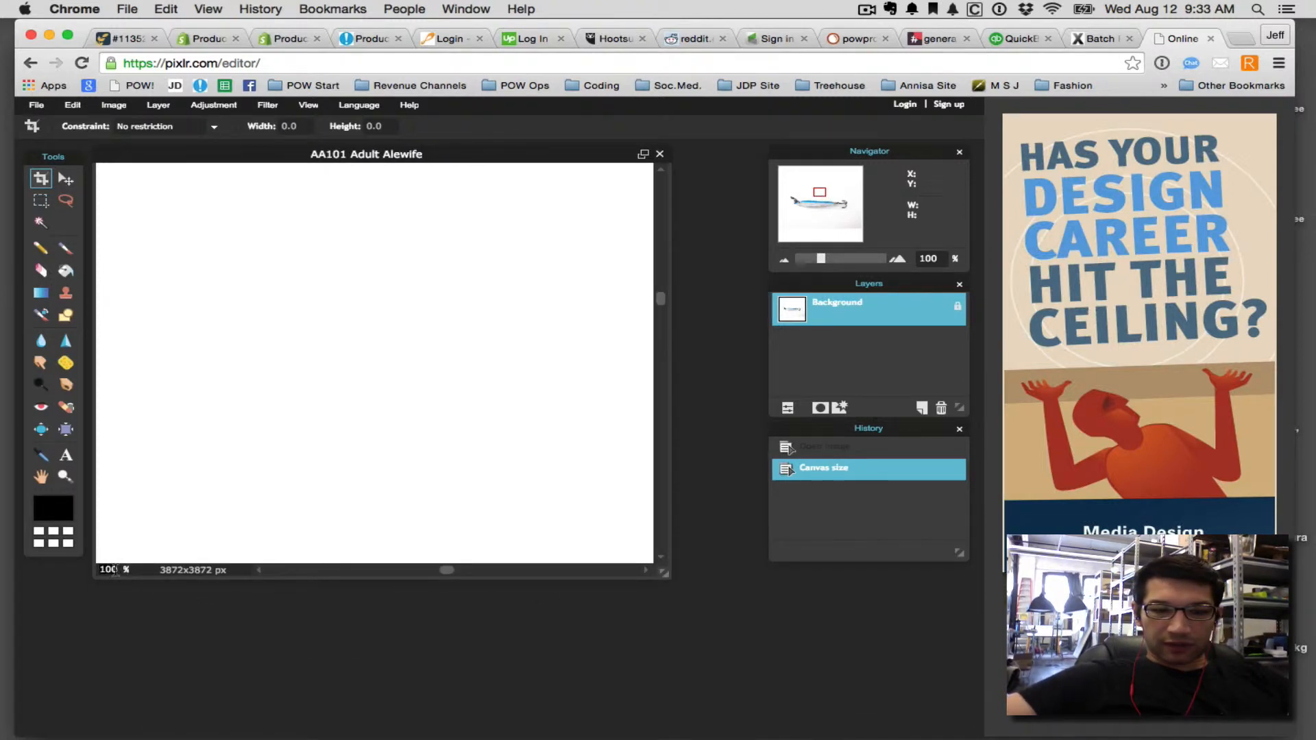
pyautogui.write('36')
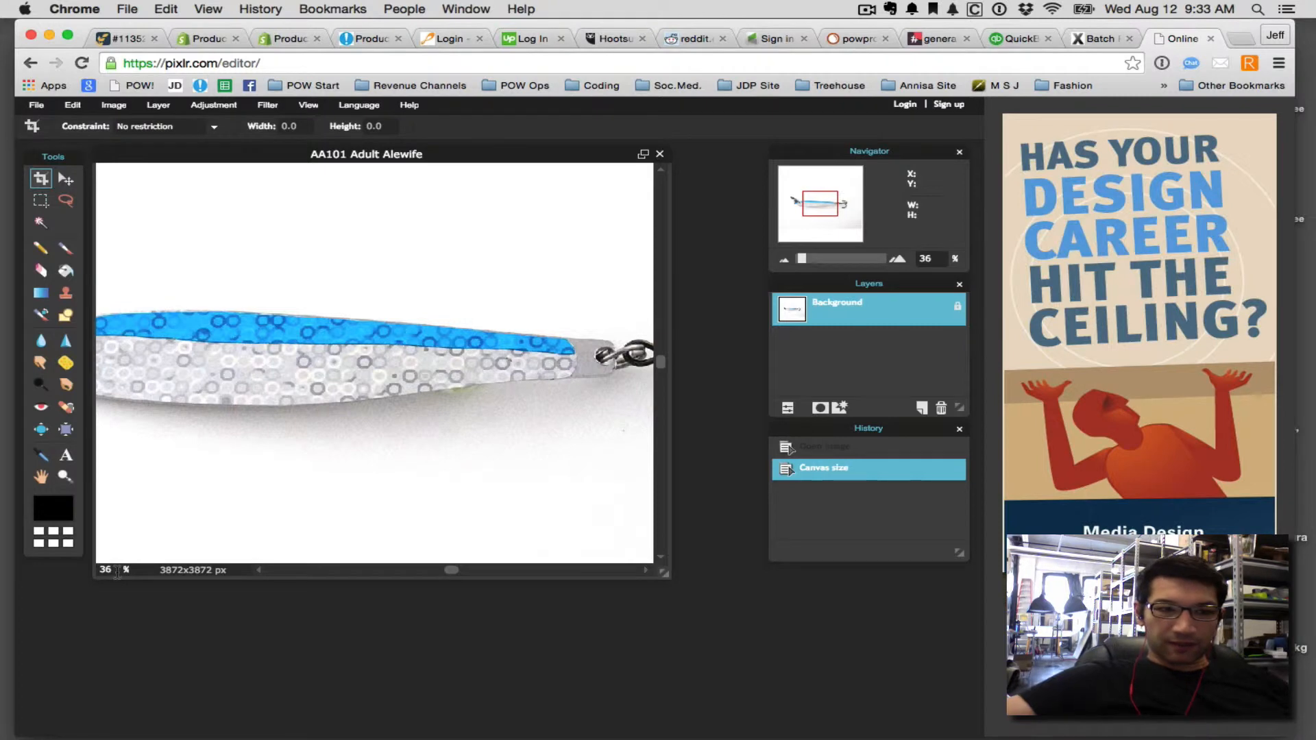
pyautogui.press('BackSpace')
pyautogui.press('BackSpace')
pyautogui.write('25')
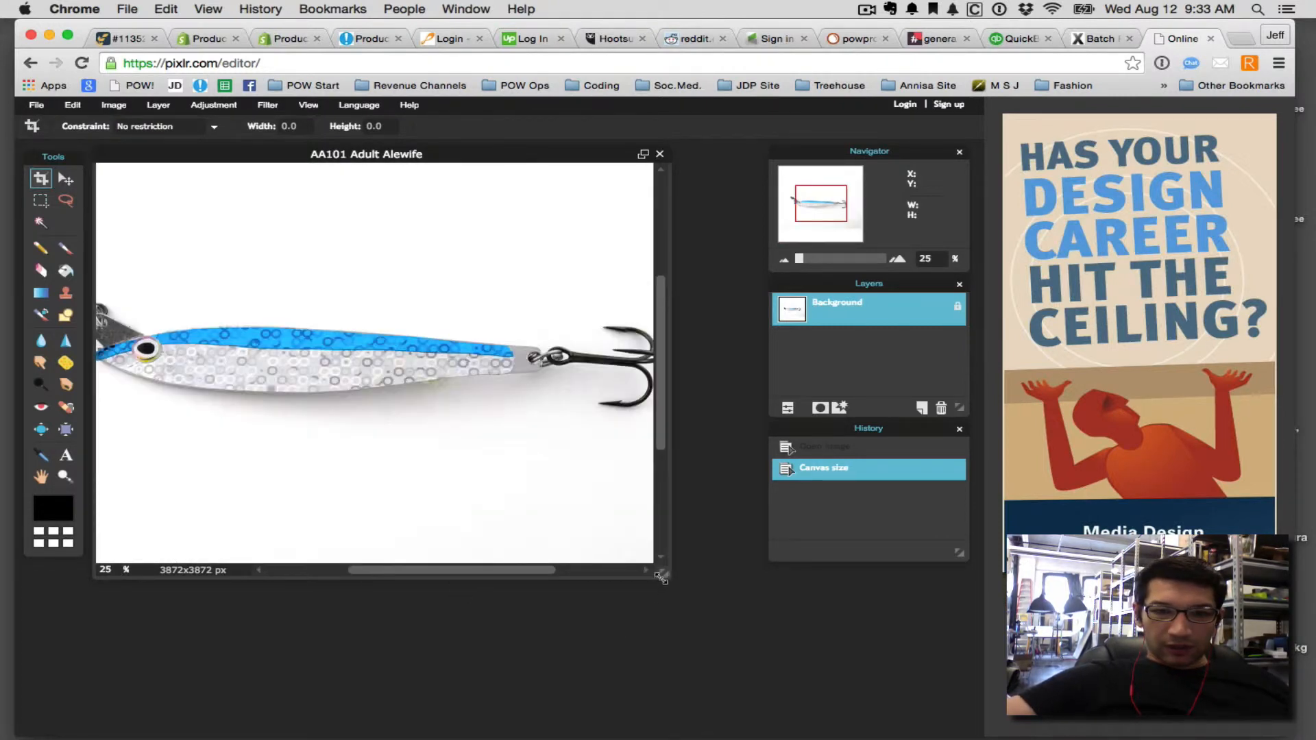
pyautogui.moveTo(663, 573); pyautogui.dragTo(772, 690)
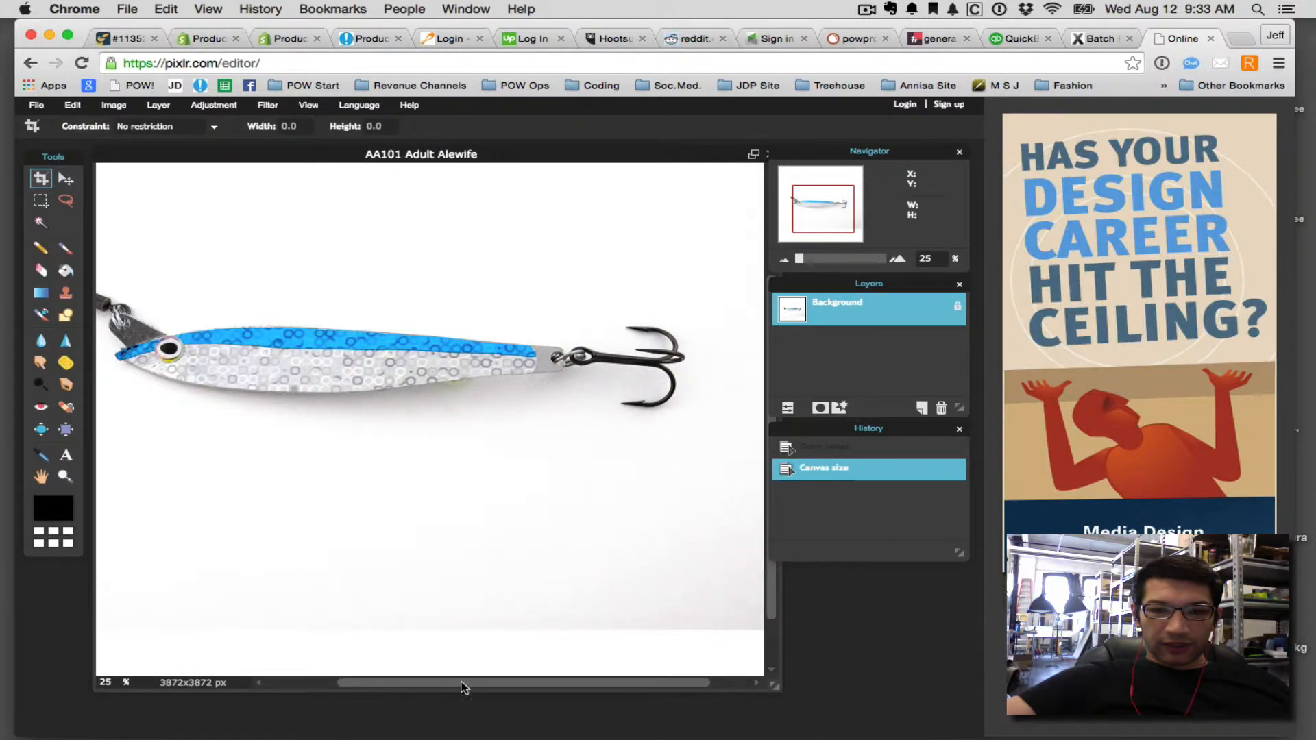
pyautogui.moveTo(648, 683)
pyautogui.mouseDown()
pyautogui.moveTo(567, 698)
pyautogui.moveTo(657, 695)
pyautogui.mouseUp()
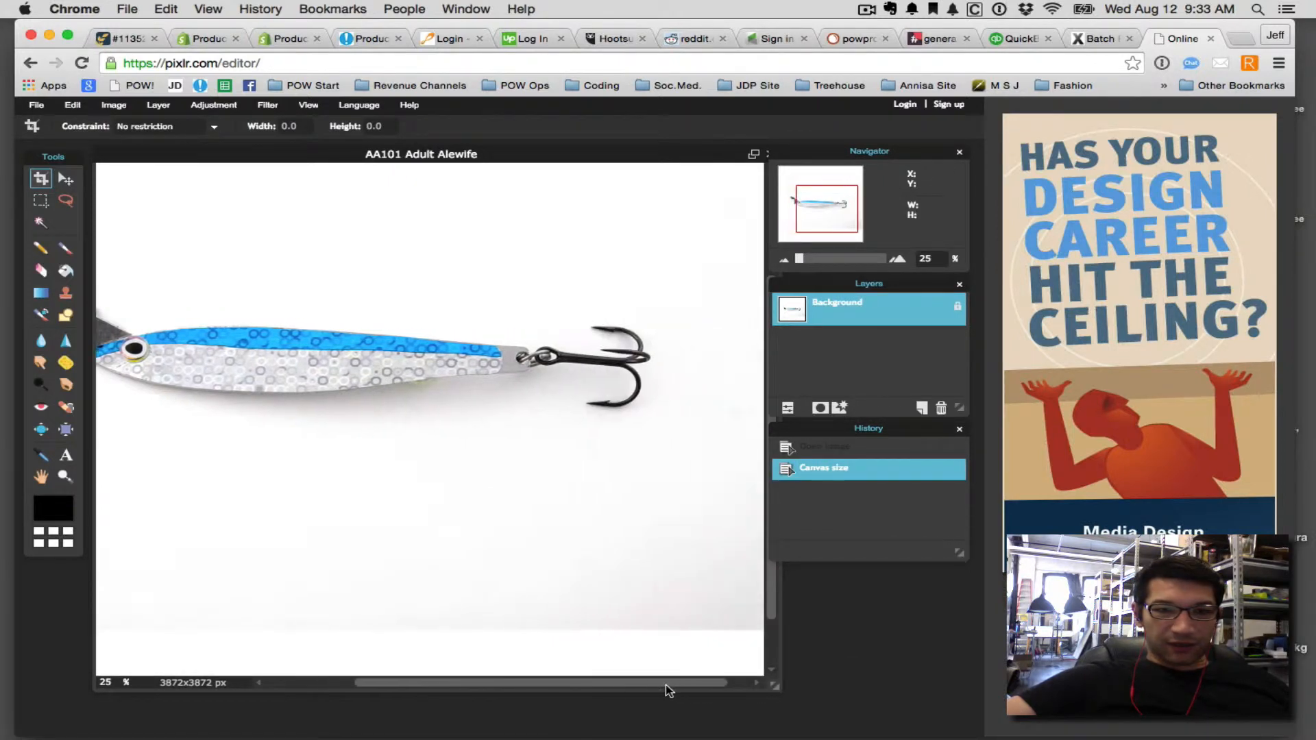
pyautogui.click(88, 683)
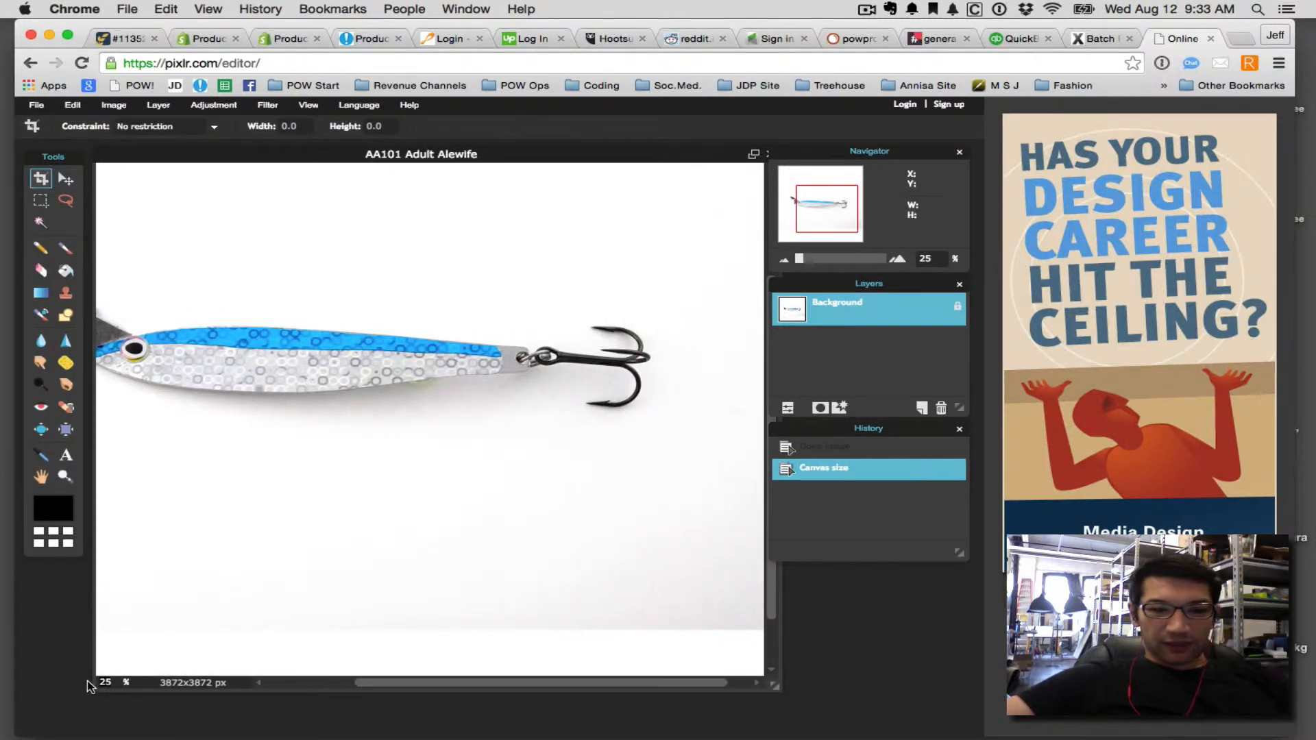
pyautogui.write('15')
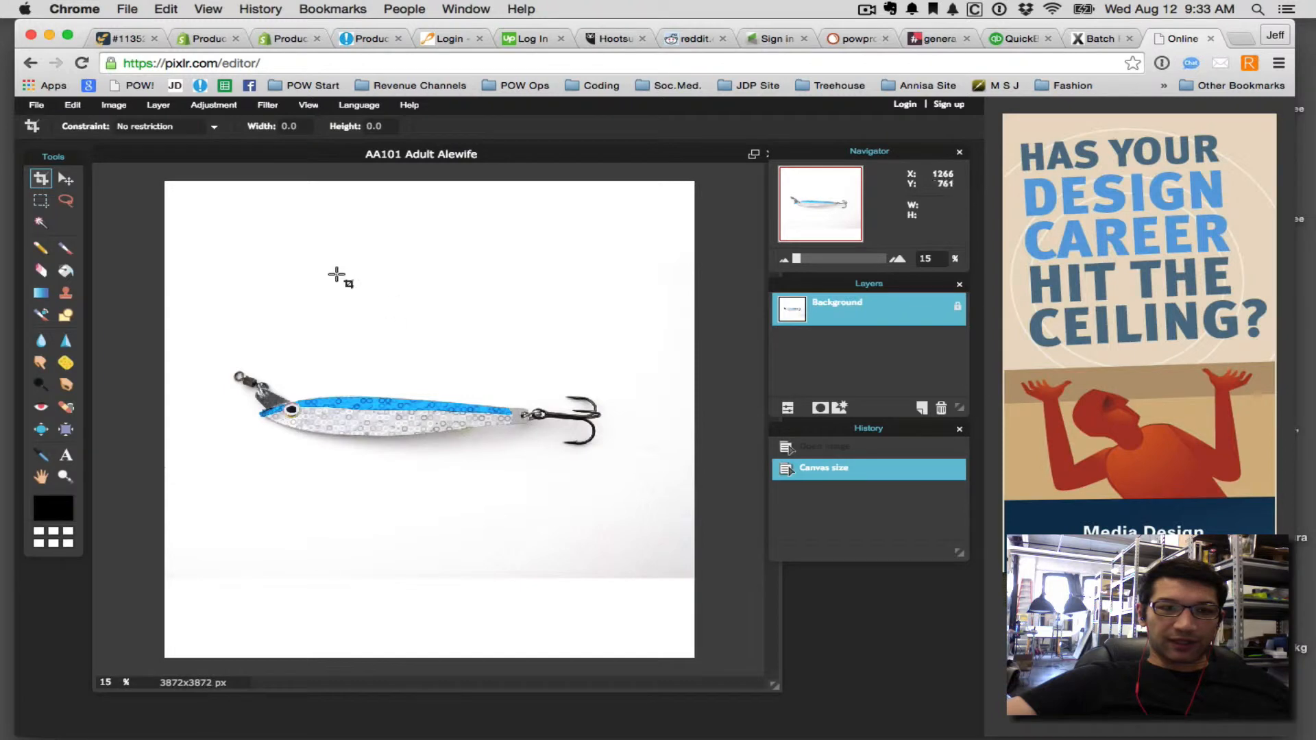
# - Resize the image to 800 x 800 pixels with proportions constrained
pyautogui.click(141, 108)
pyautogui.moveTo(113, 105)
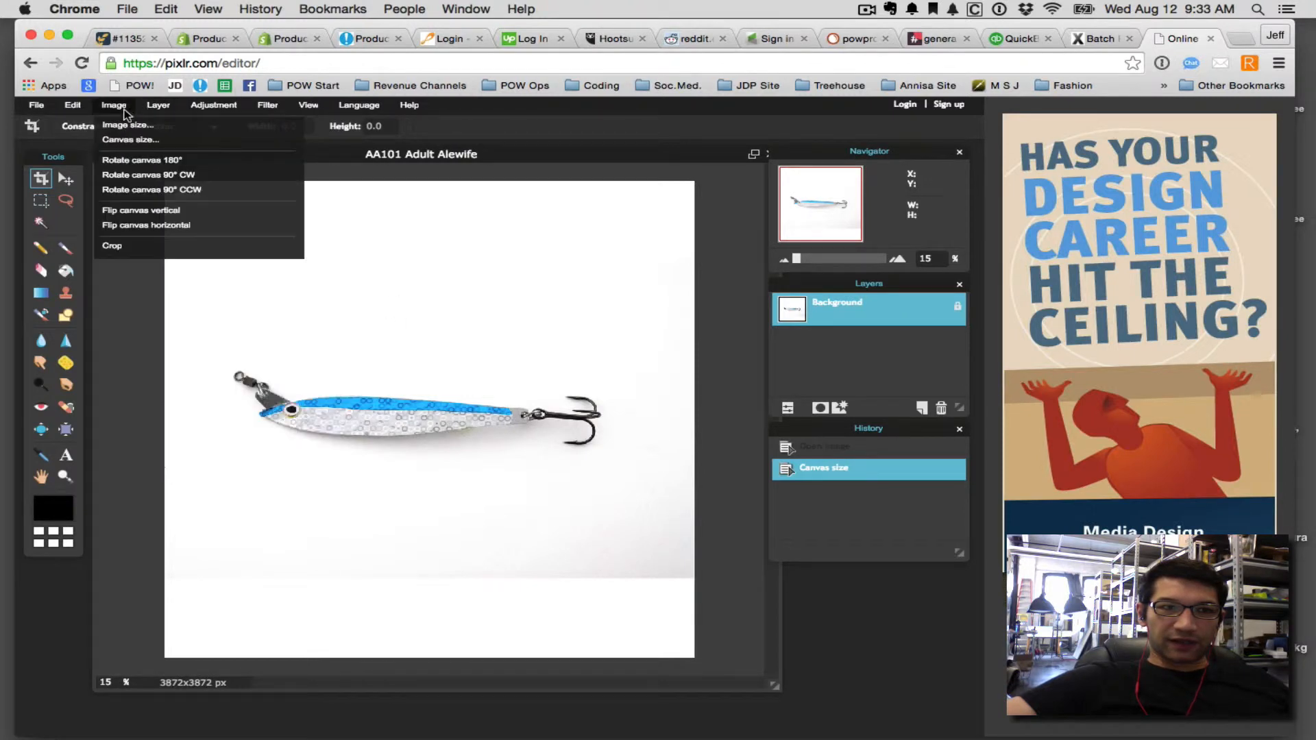
pyautogui.click(171, 125)
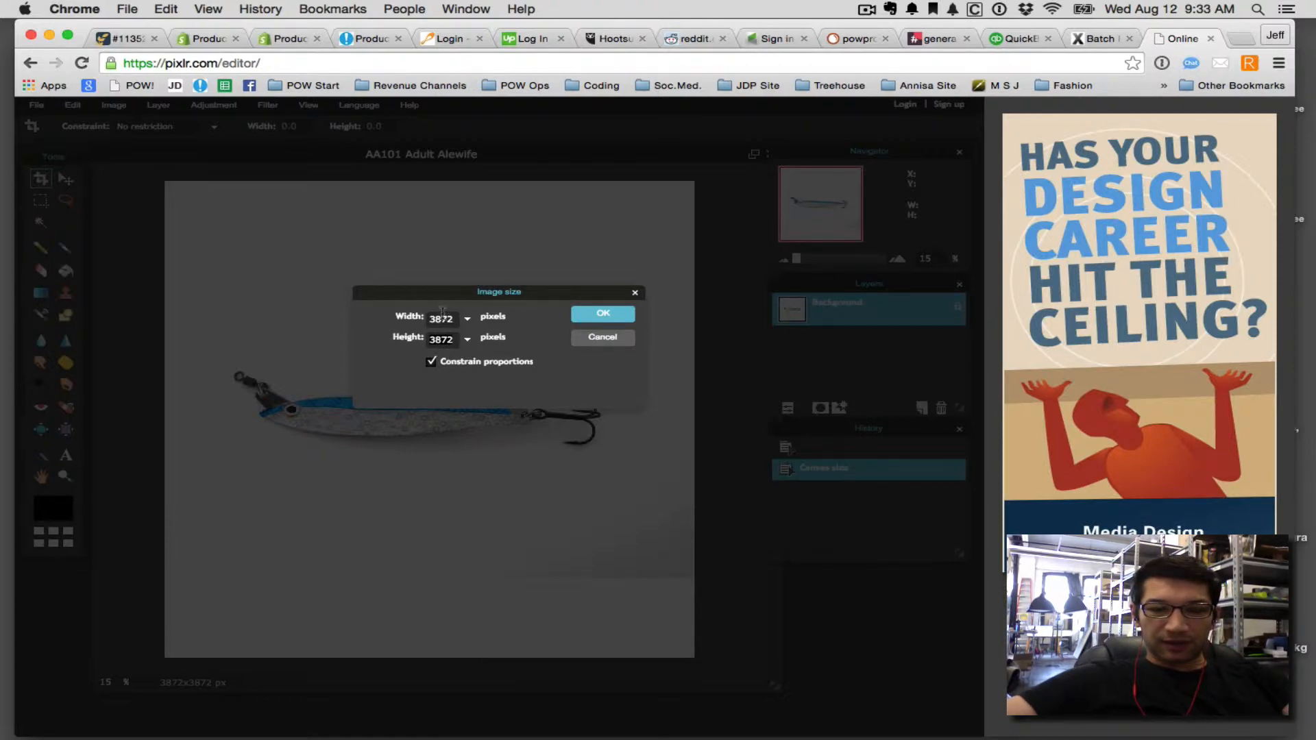
pyautogui.write('800')
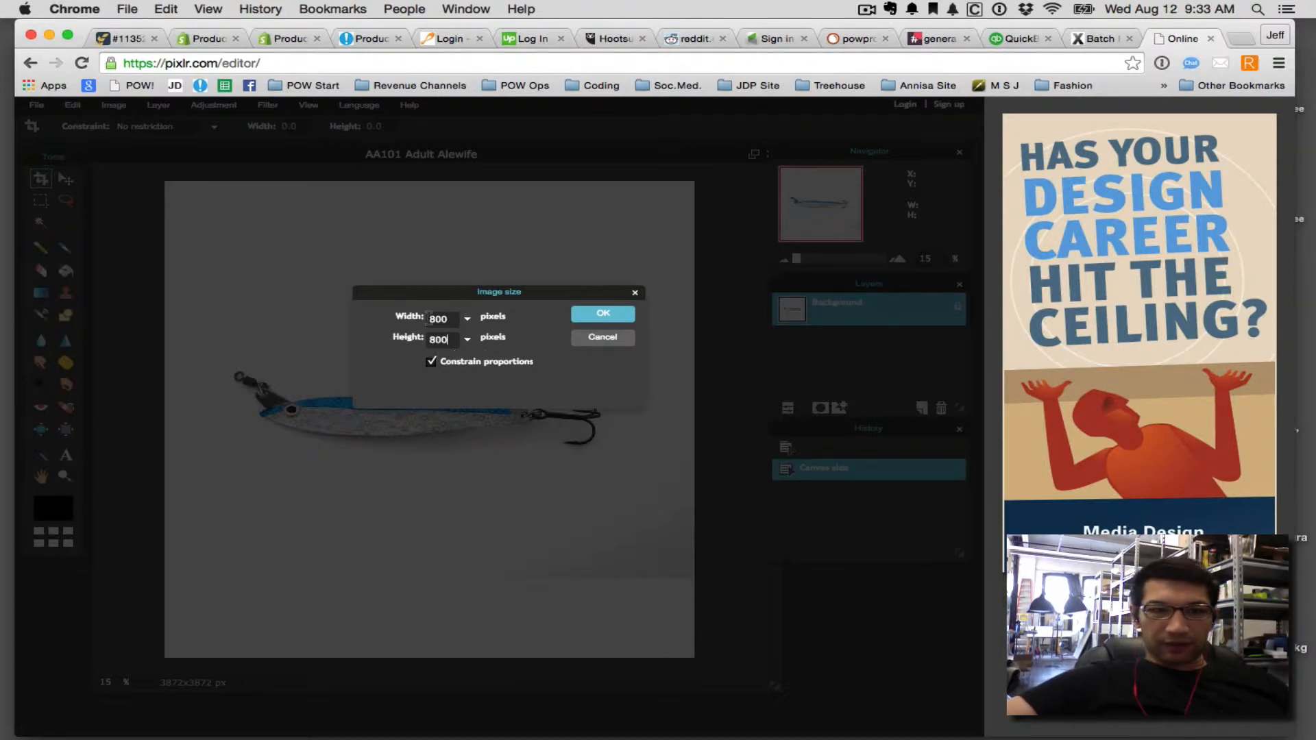
pyautogui.click(611, 317)
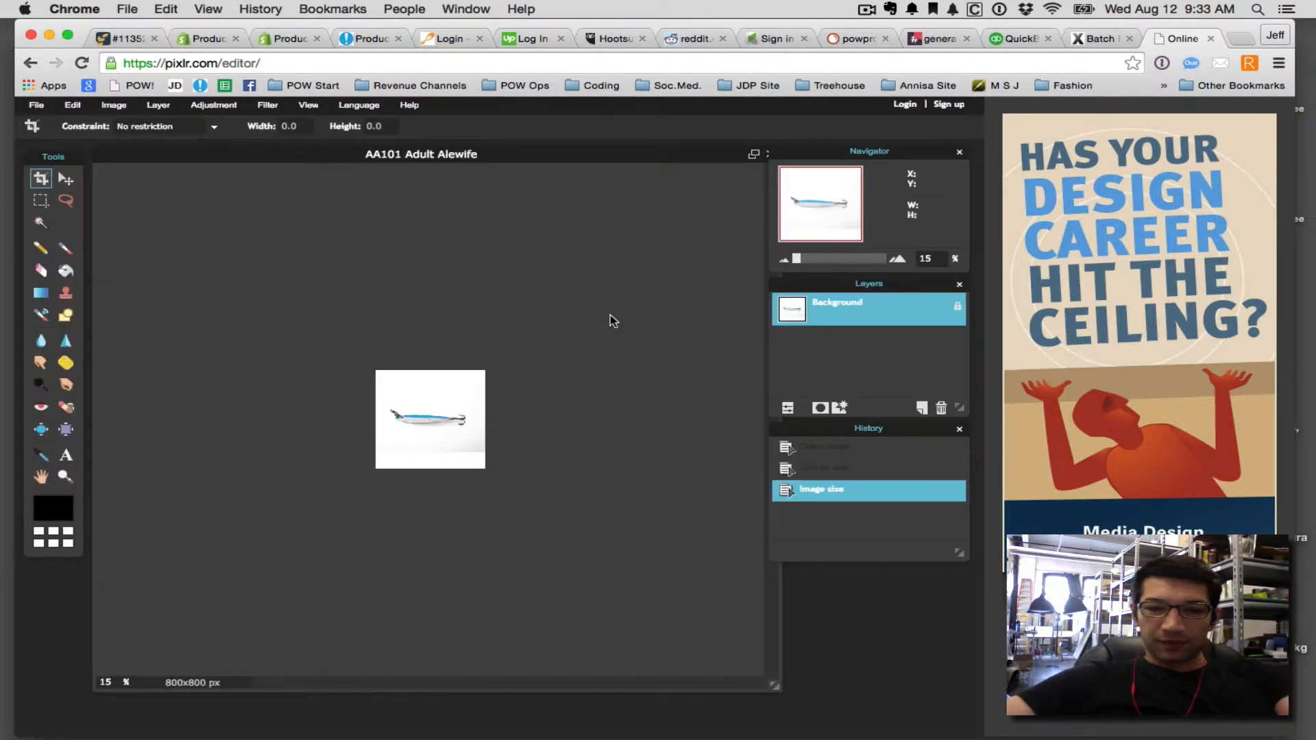
# - Show the image at 100%, enlarge its window and move the window and Navigator panel apart
pyautogui.hotkey('ctrl', 'alt', '0')
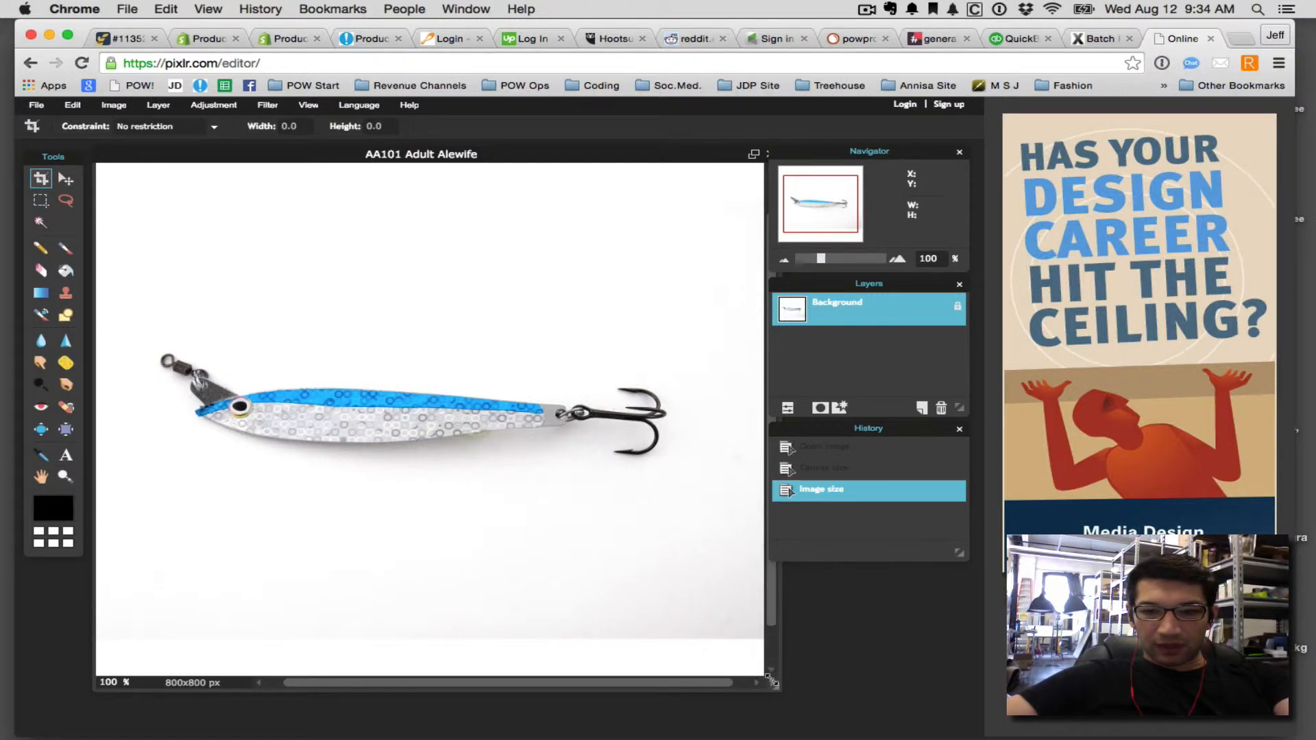
pyautogui.moveTo(772, 681); pyautogui.dragTo(879, 717)
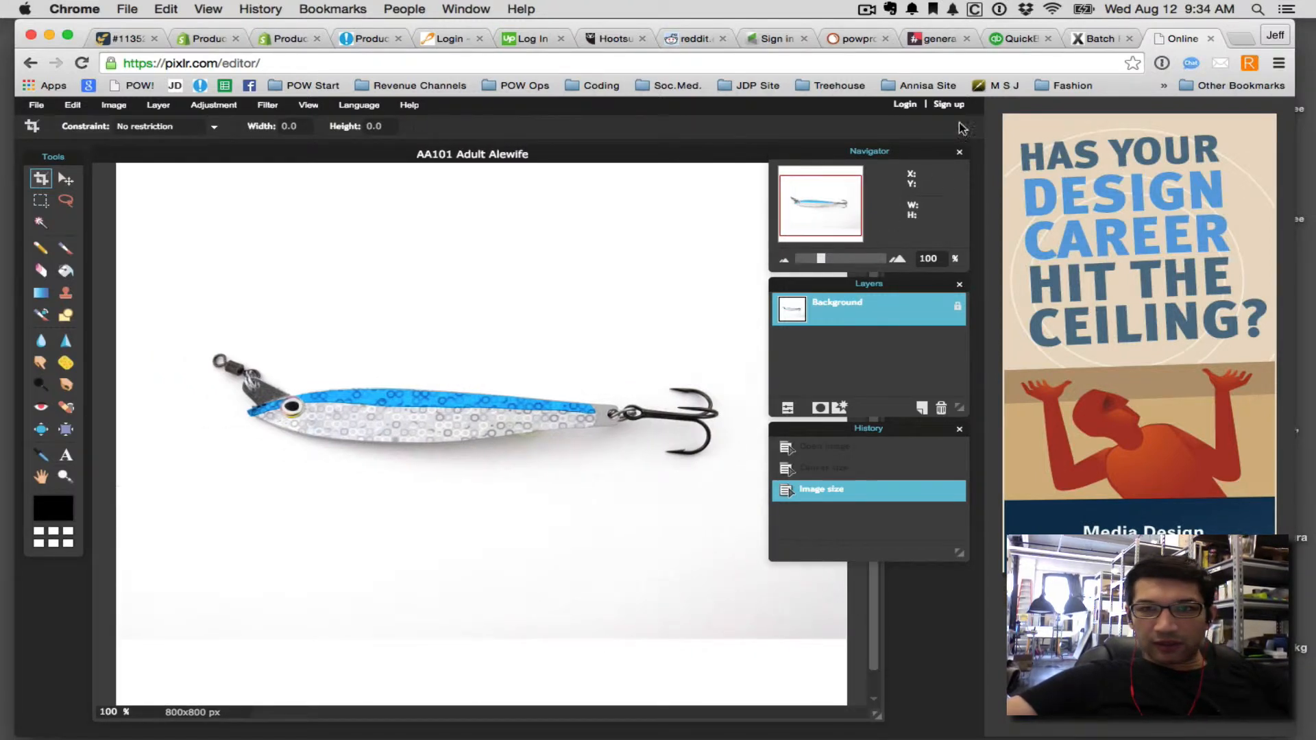
pyautogui.moveTo(894, 154); pyautogui.dragTo(941, 149)
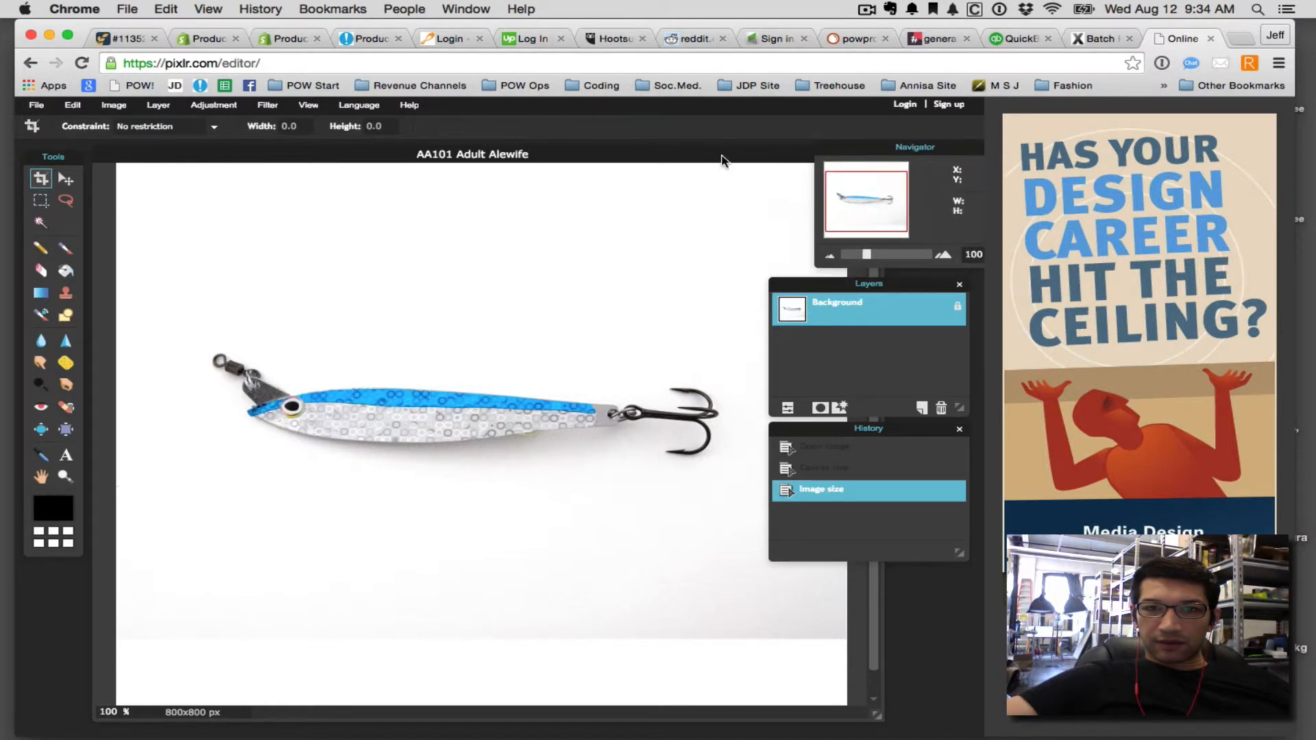
pyautogui.moveTo(608, 155); pyautogui.dragTo(550, 149)
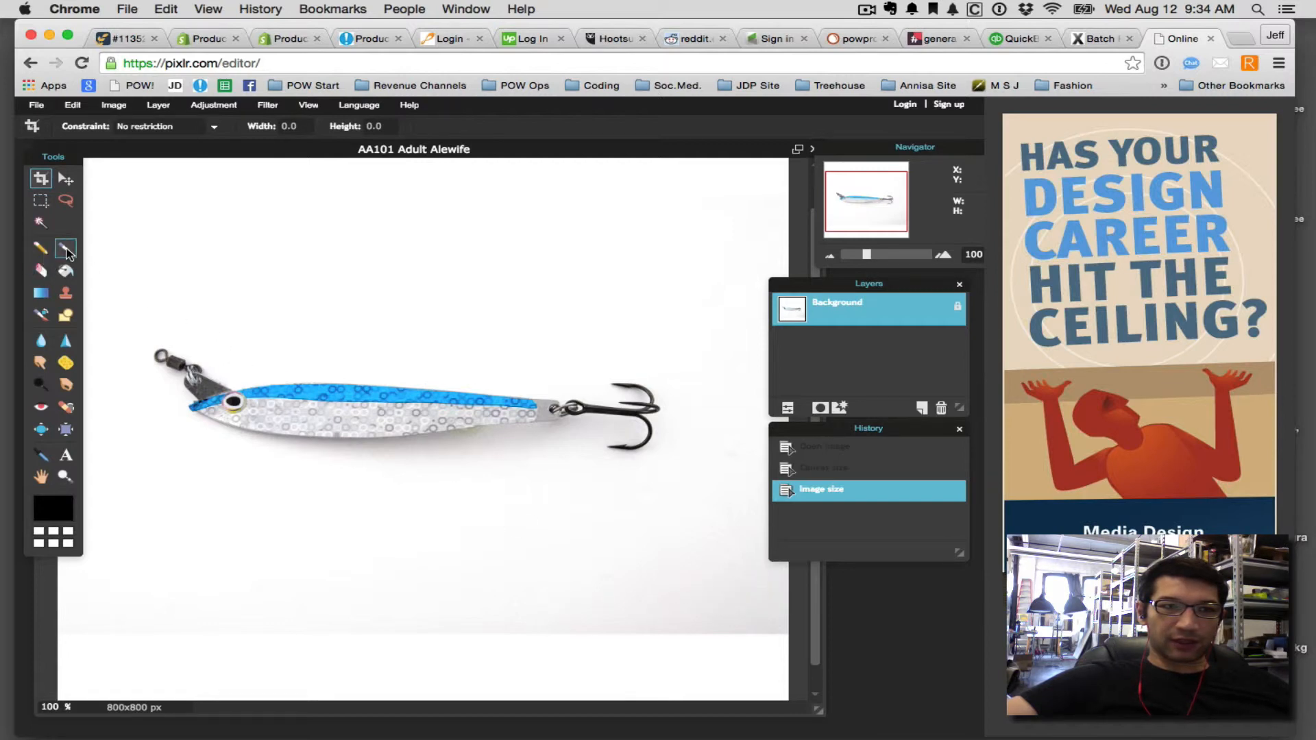
# - Set the brush colour to white (ffffff) and paint over the grey shading in the photo's lower-right corner
pyautogui.click(62, 251)
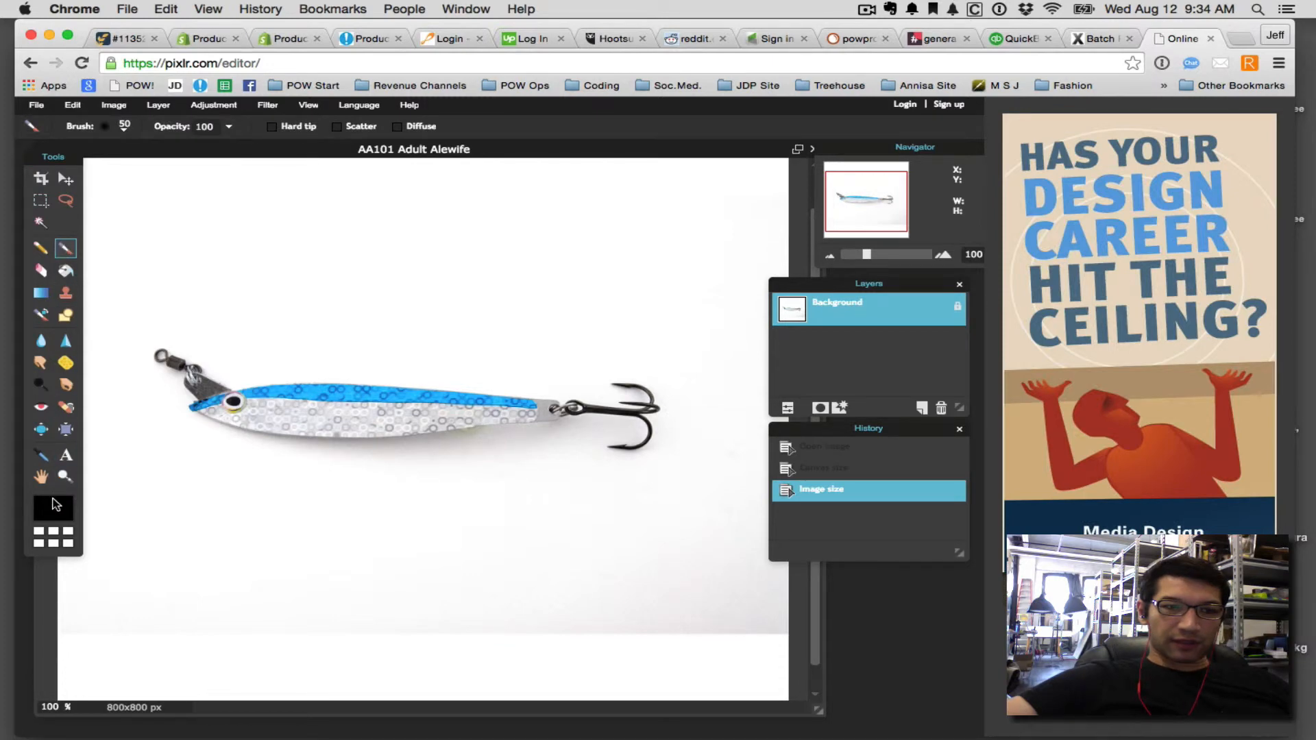
pyautogui.click(55, 507)
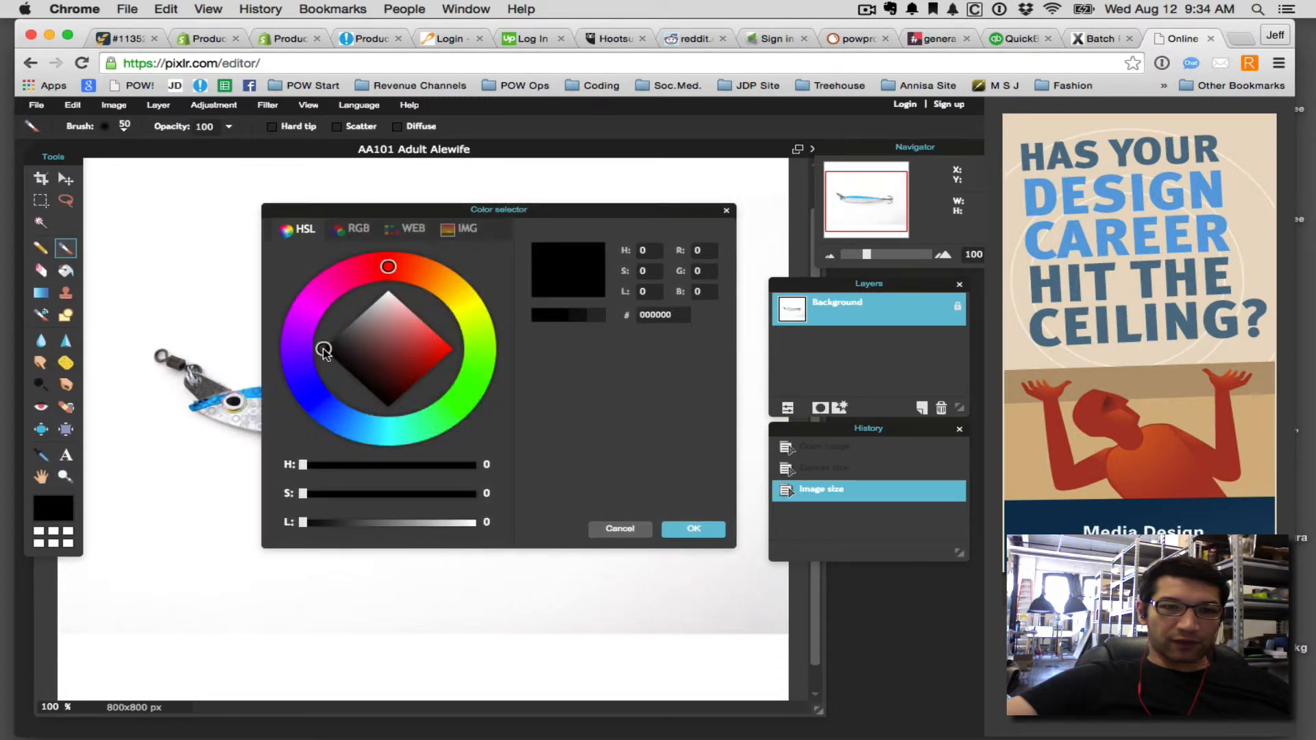
pyautogui.moveTo(322, 349); pyautogui.dragTo(388, 291)
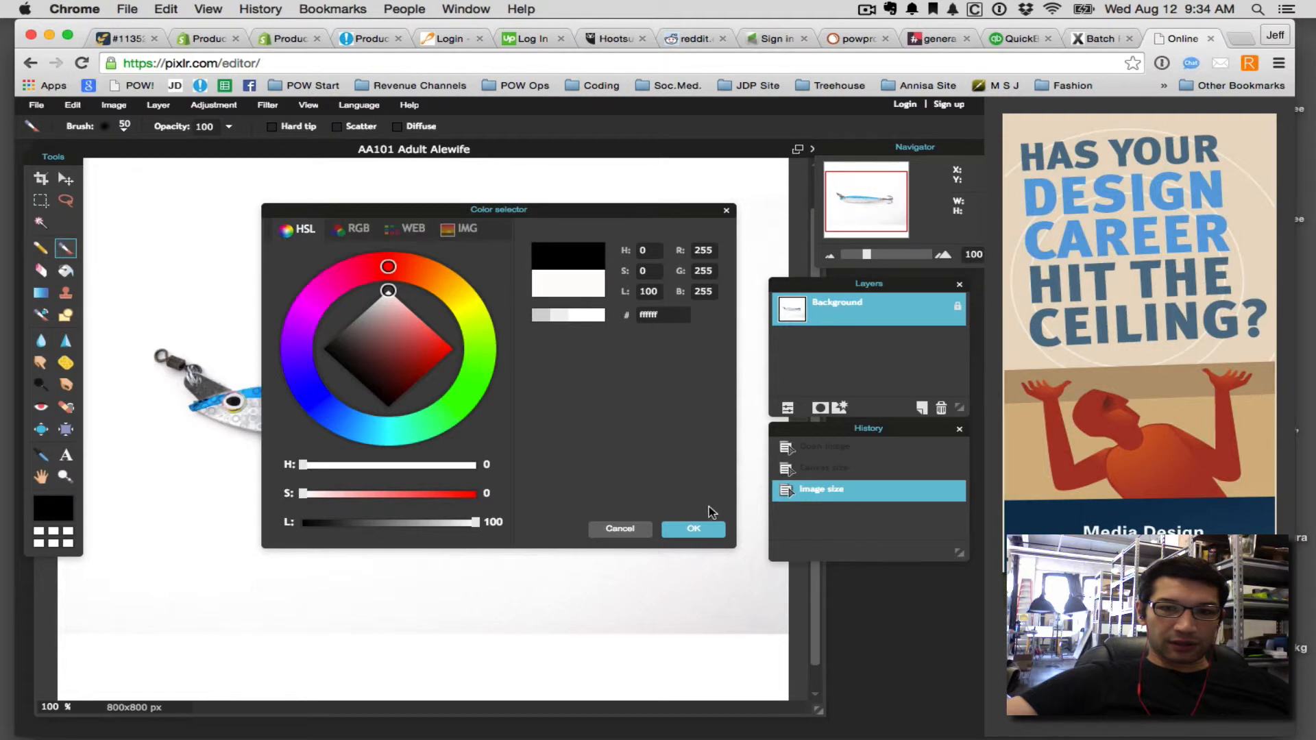
pyautogui.click(704, 528)
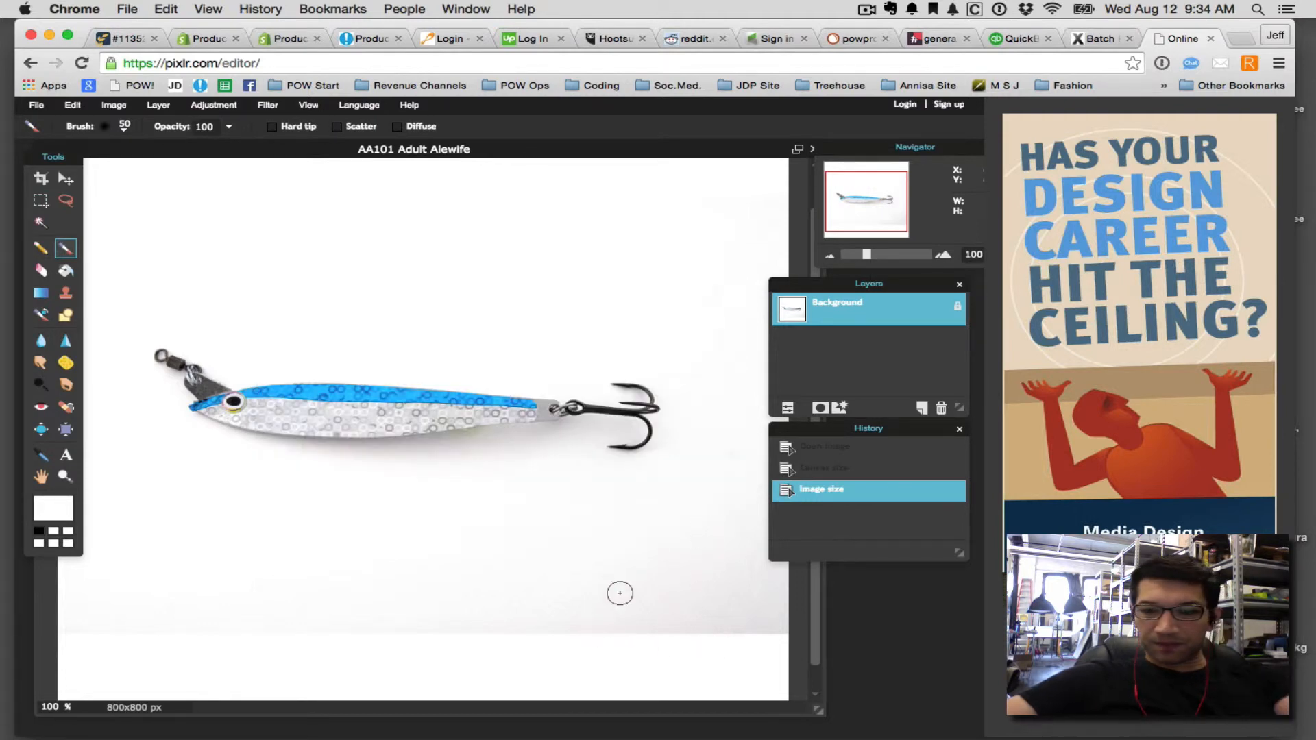
pyautogui.moveTo(777, 619)
pyautogui.mouseDown()
pyautogui.moveTo(784, 588)
pyautogui.moveTo(768, 579)
pyautogui.moveTo(721, 581)
pyautogui.moveTo(626, 630)
pyautogui.moveTo(602, 620)
pyautogui.moveTo(715, 571)
pyautogui.mouseUp()
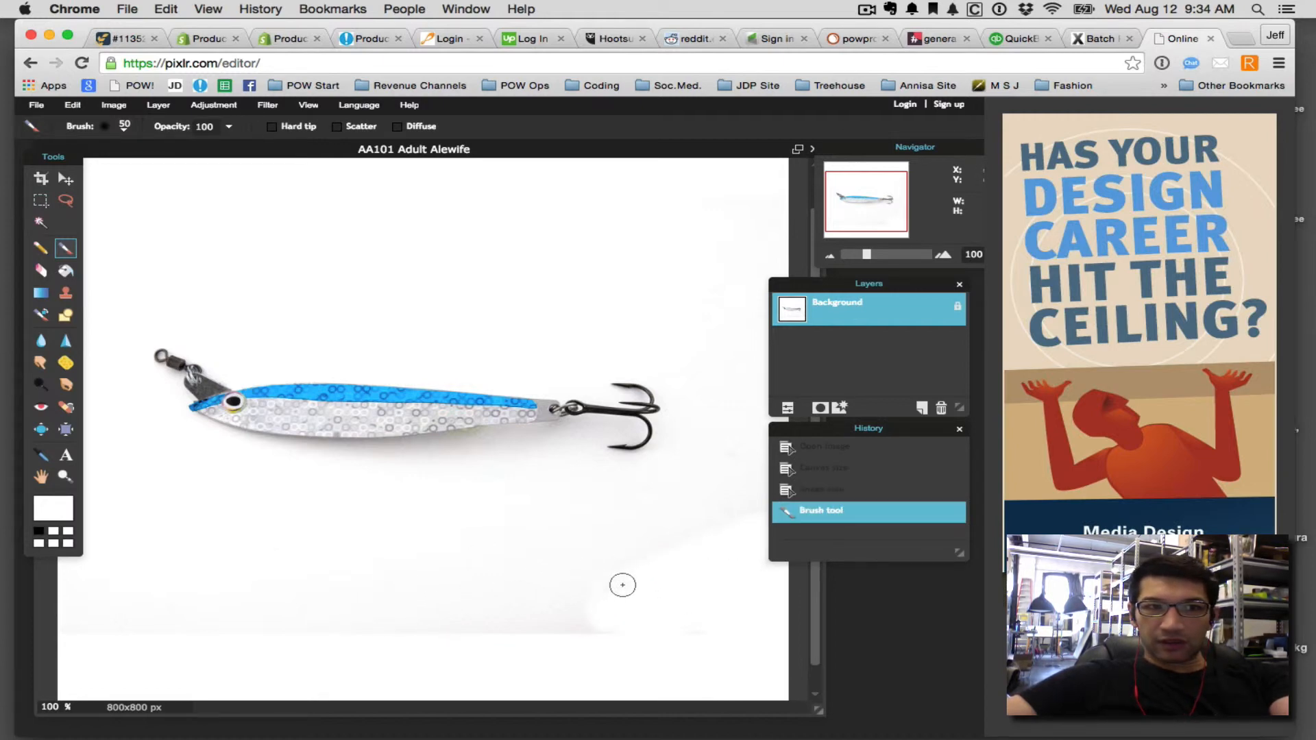
# - Paint the remaining grey background below the lure white with the hard round 200 brush, and move the Layers and History panels off the image
pyautogui.click(123, 126)
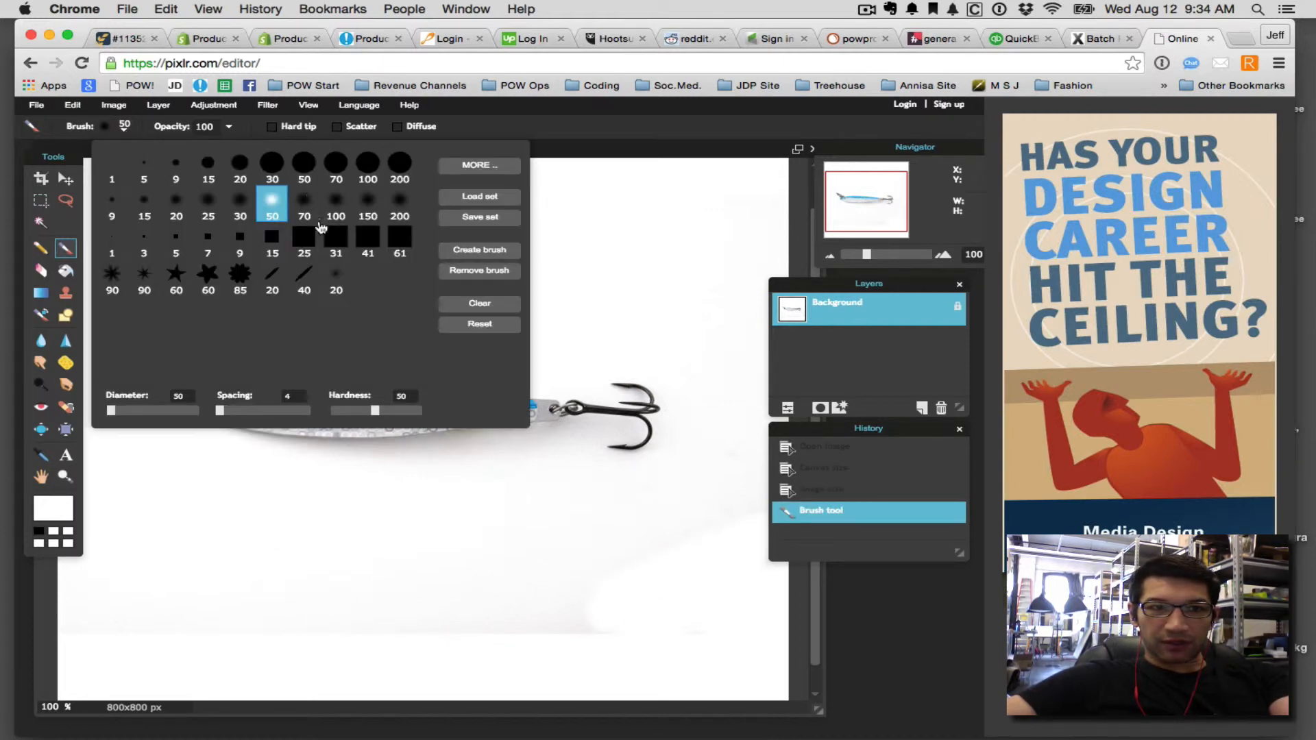
pyautogui.click(396, 170)
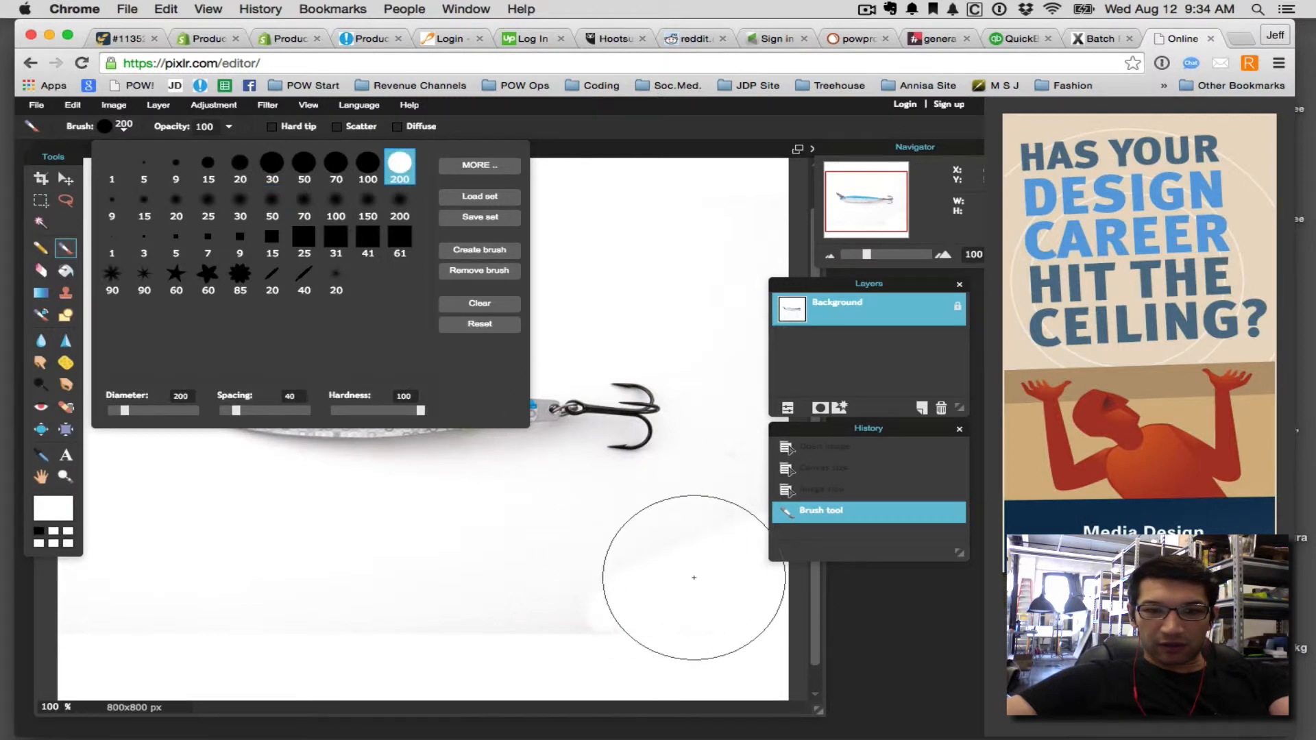
pyautogui.moveTo(693, 577)
pyautogui.mouseDown()
pyautogui.moveTo(297, 620)
pyautogui.moveTo(731, 589)
pyautogui.moveTo(784, 554)
pyautogui.moveTo(722, 619)
pyautogui.moveTo(517, 645)
pyautogui.moveTo(142, 644)
pyautogui.moveTo(329, 648)
pyautogui.moveTo(812, 624)
pyautogui.mouseUp()
pyautogui.moveTo(895, 293); pyautogui.dragTo(949, 294)
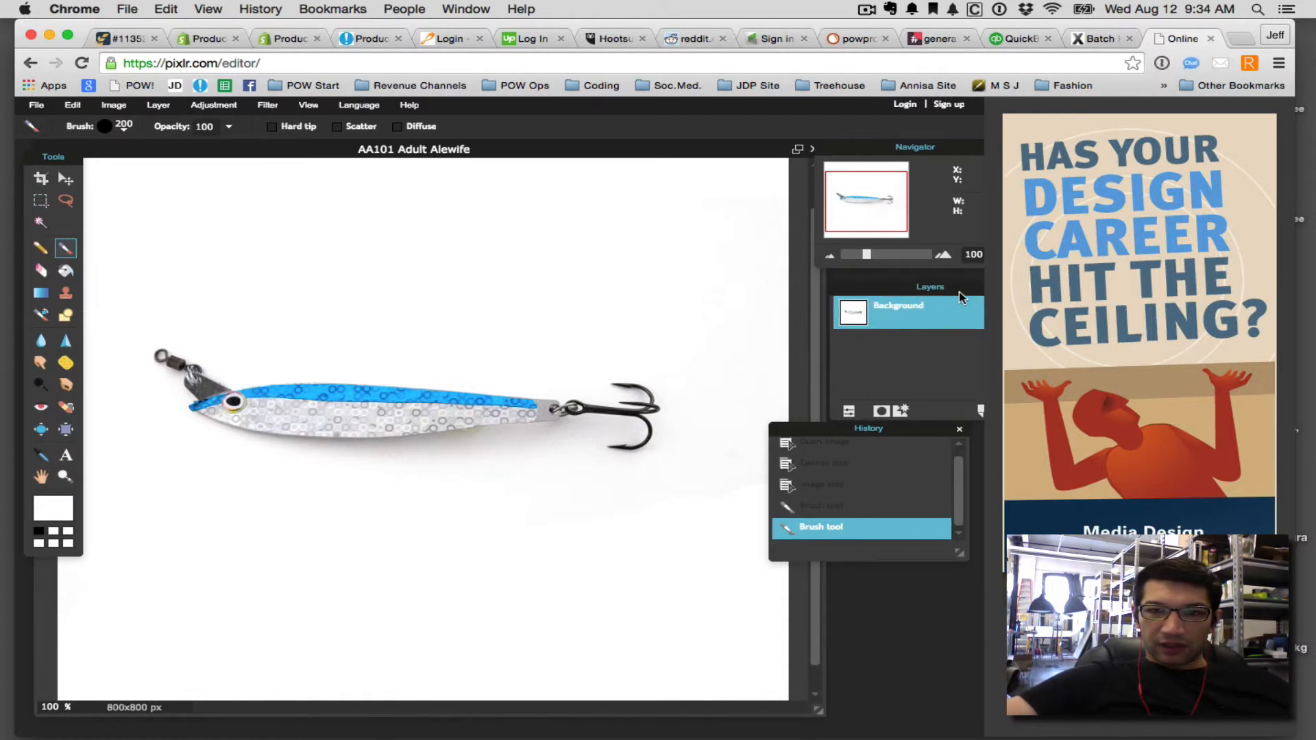
pyautogui.moveTo(908, 433); pyautogui.dragTo(956, 435)
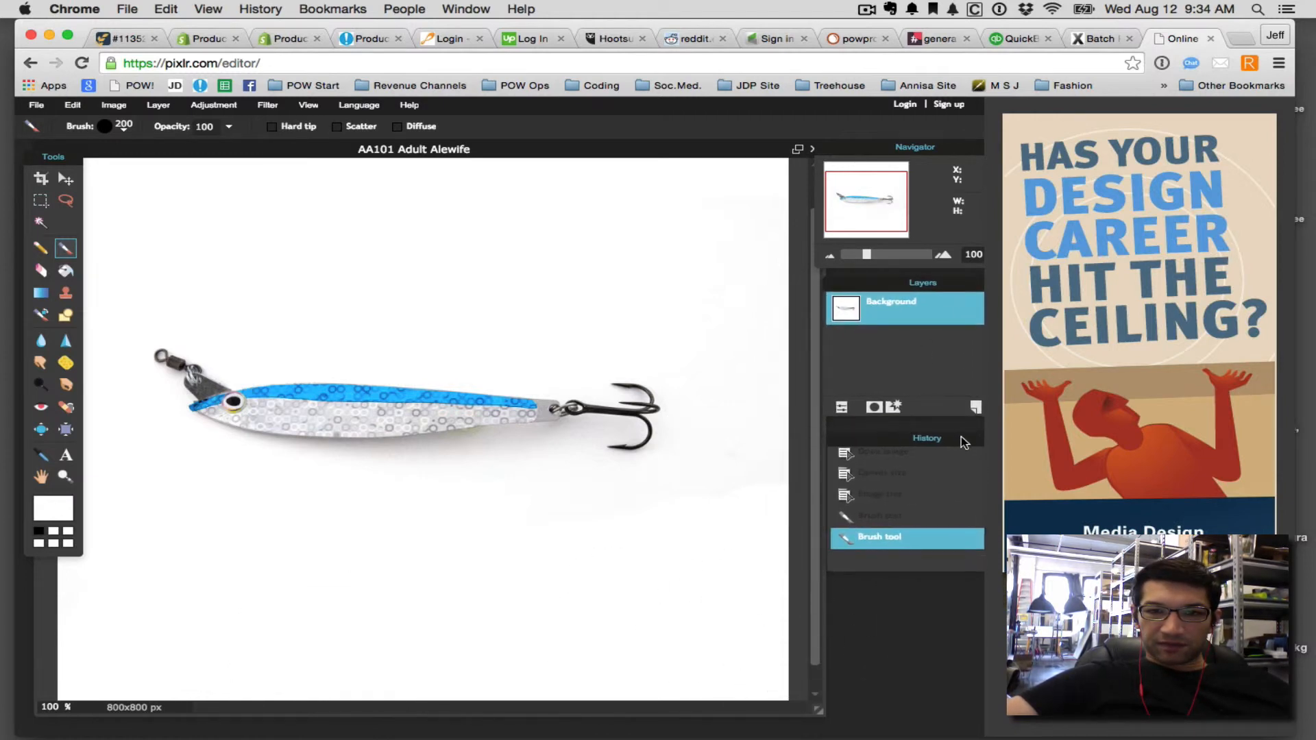
# - Export the image to the computer in JPEG format at quality 80
pyautogui.click(38, 104)
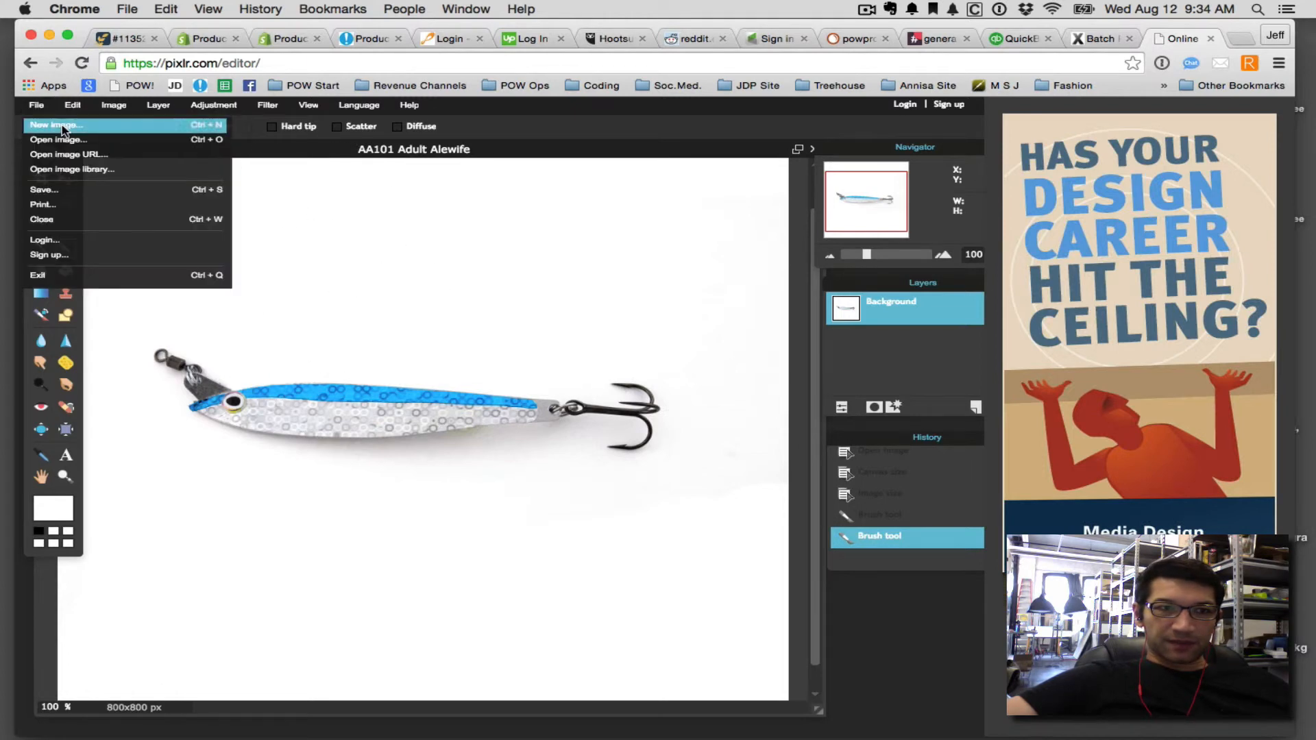
pyautogui.click(106, 195)
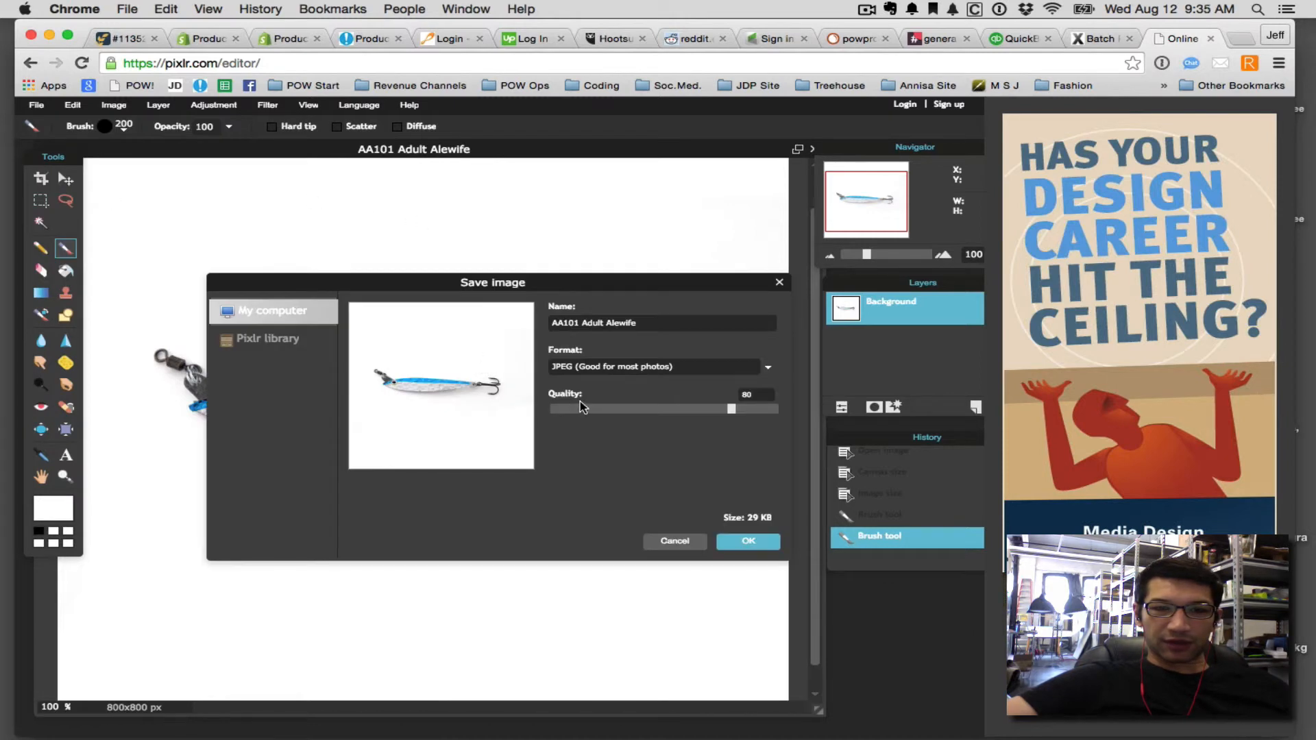
pyautogui.moveTo(732, 410); pyautogui.dragTo(760, 413)
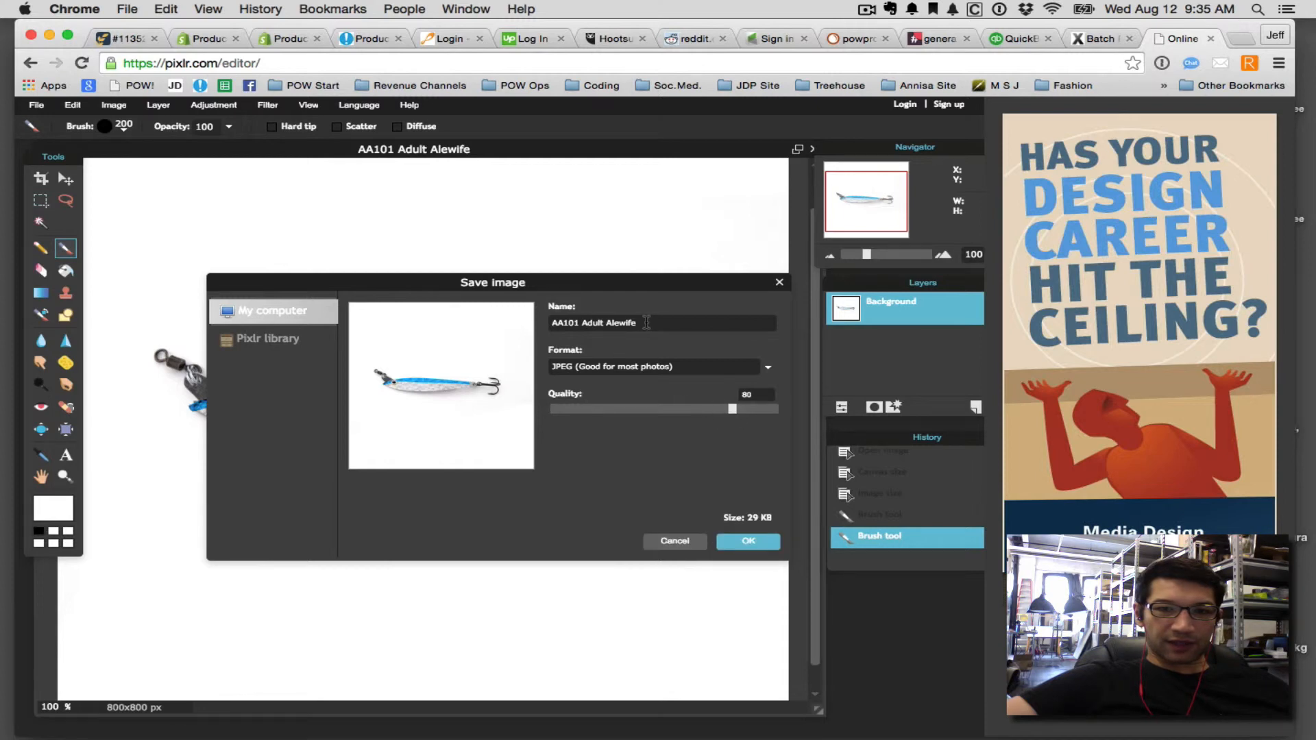
pyautogui.click(660, 372)
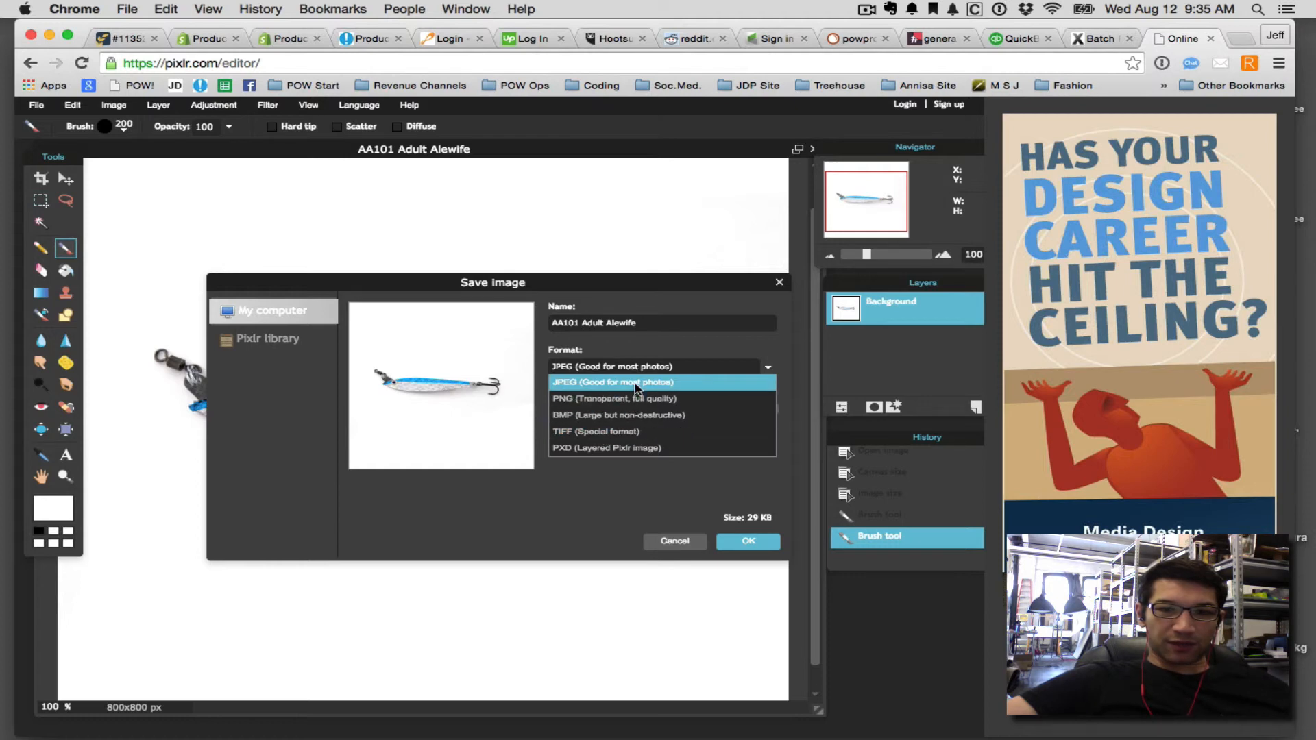
pyautogui.click(742, 543)
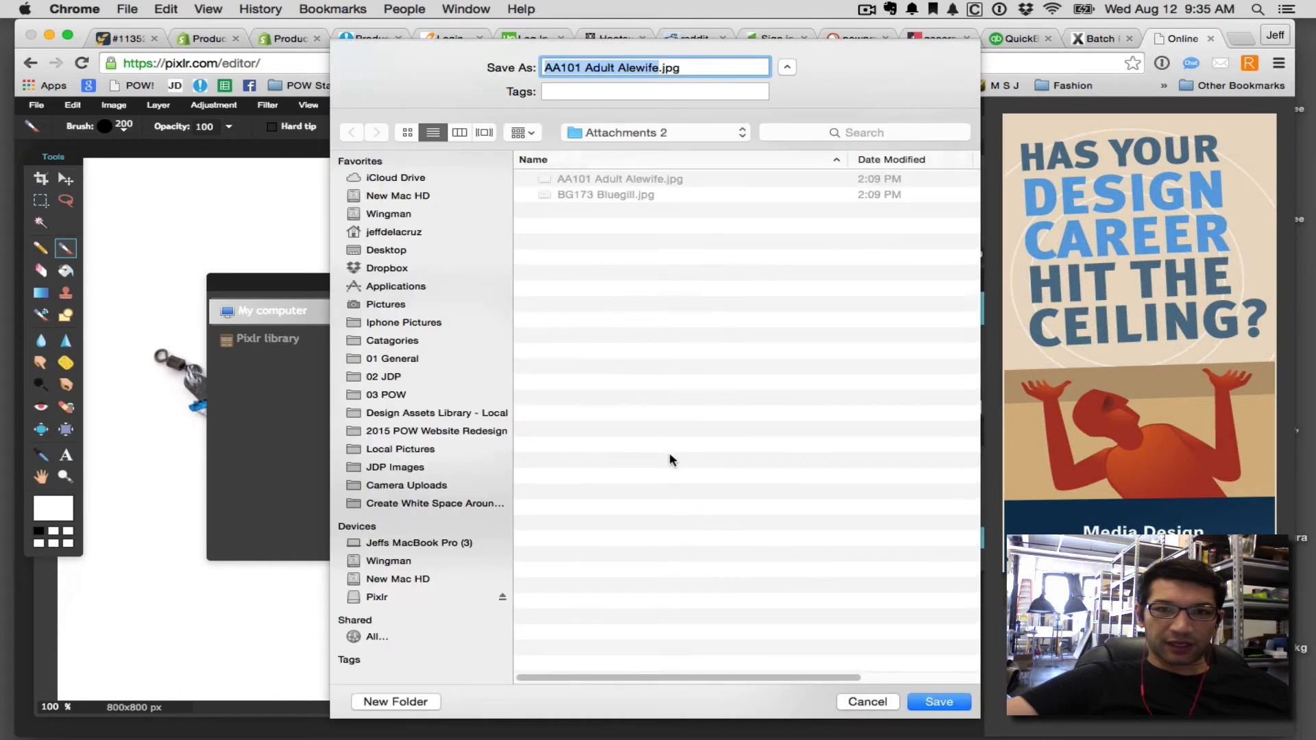
# - Save the file as AA101 Adult Alewife_800px.jpg in the Attachments 2 folder
pyautogui.click(656, 67)
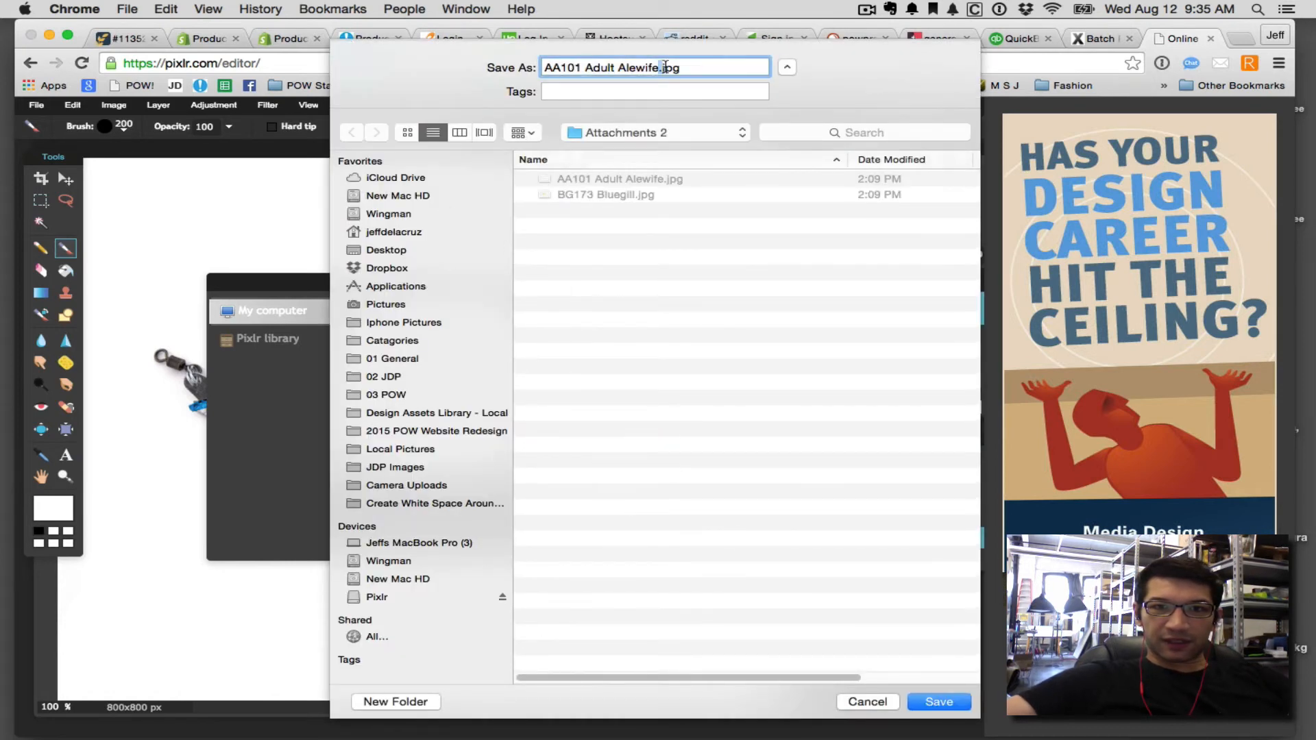
pyautogui.write('_Sma')
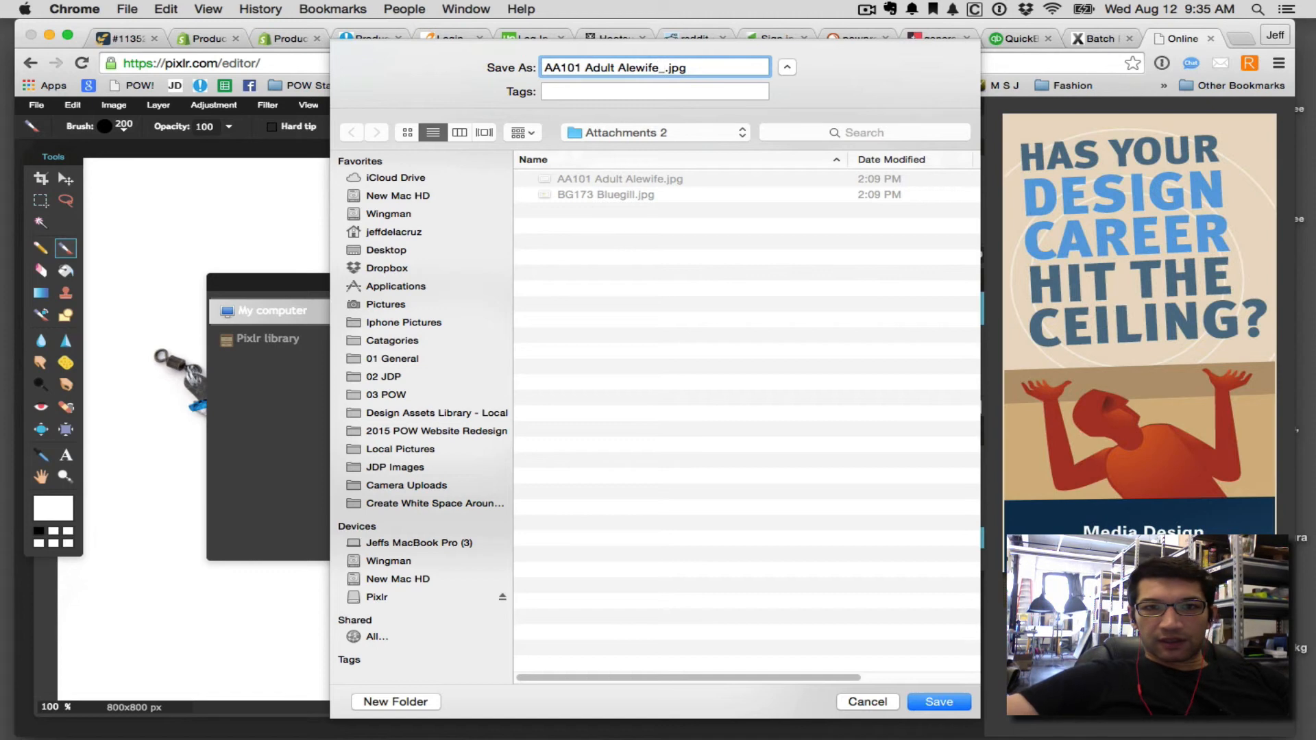
pyautogui.press('BackSpace')
pyautogui.press('BackSpace')
pyautogui.press('BackSpace')
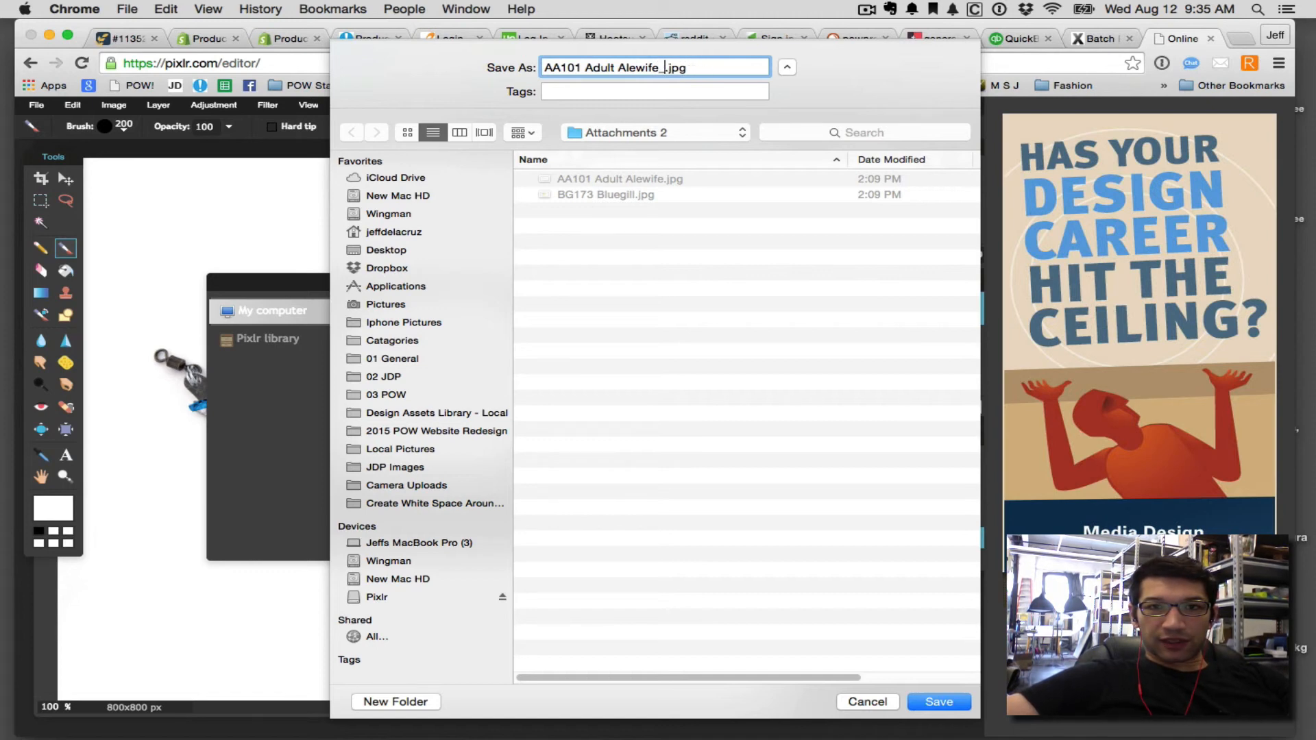
pyautogui.write('800px')
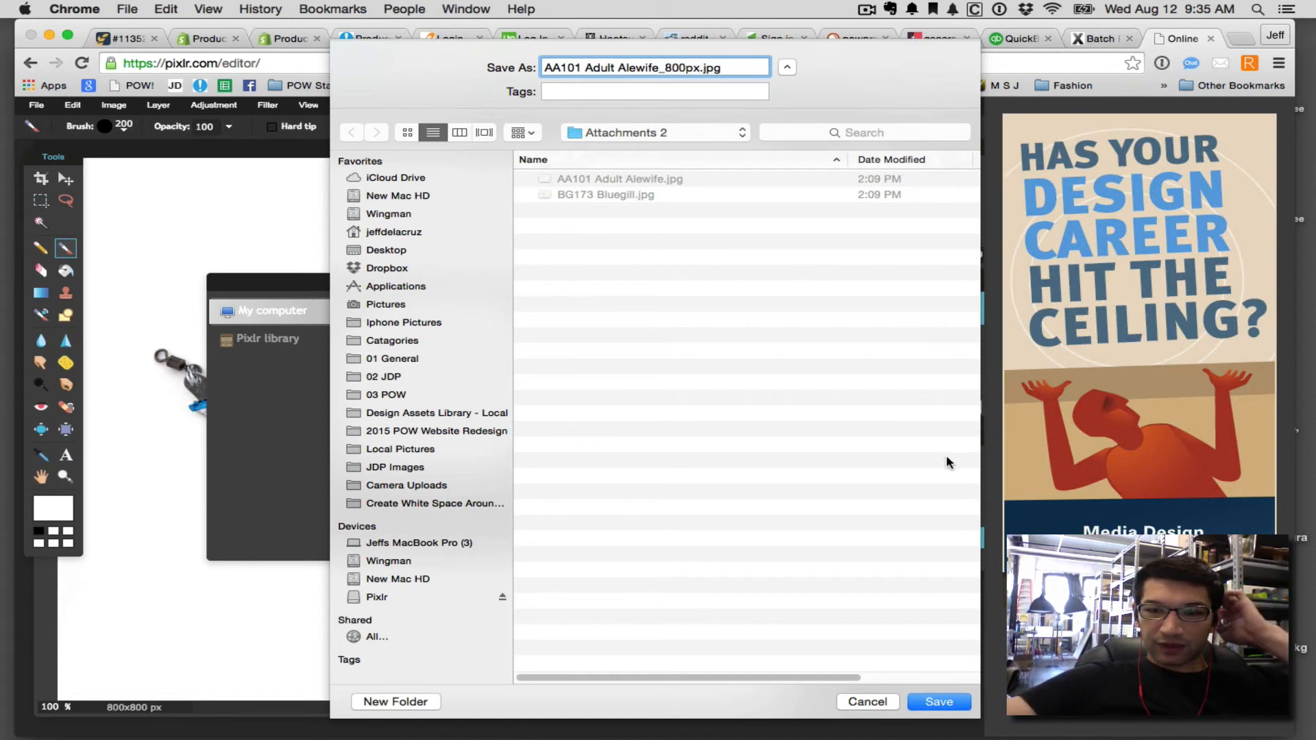
pyautogui.click(932, 700)
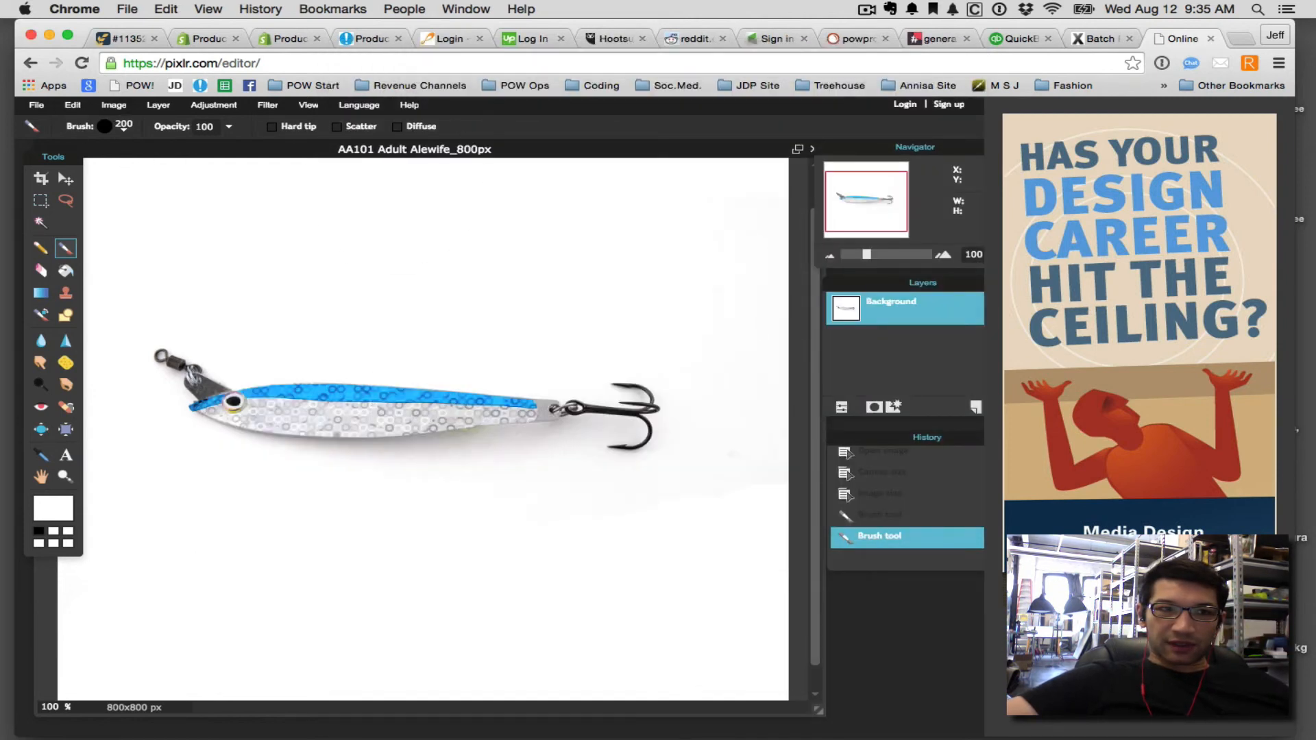
# - Close the image editor's browser tab, move the browser window aside and close the Attachments, Applications and Pixlr Finder windows
pyautogui.moveTo(716, 154); pyautogui.dragTo(795, 169)
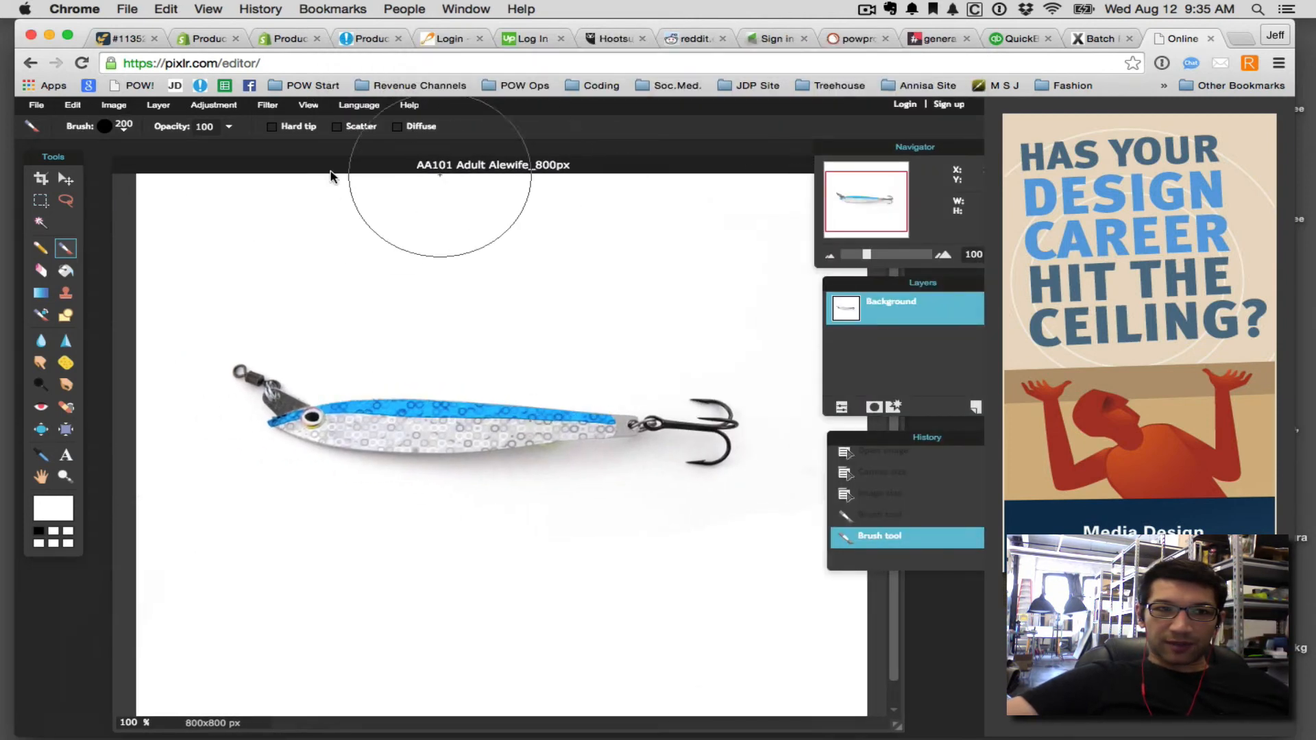
pyautogui.click(1210, 38)
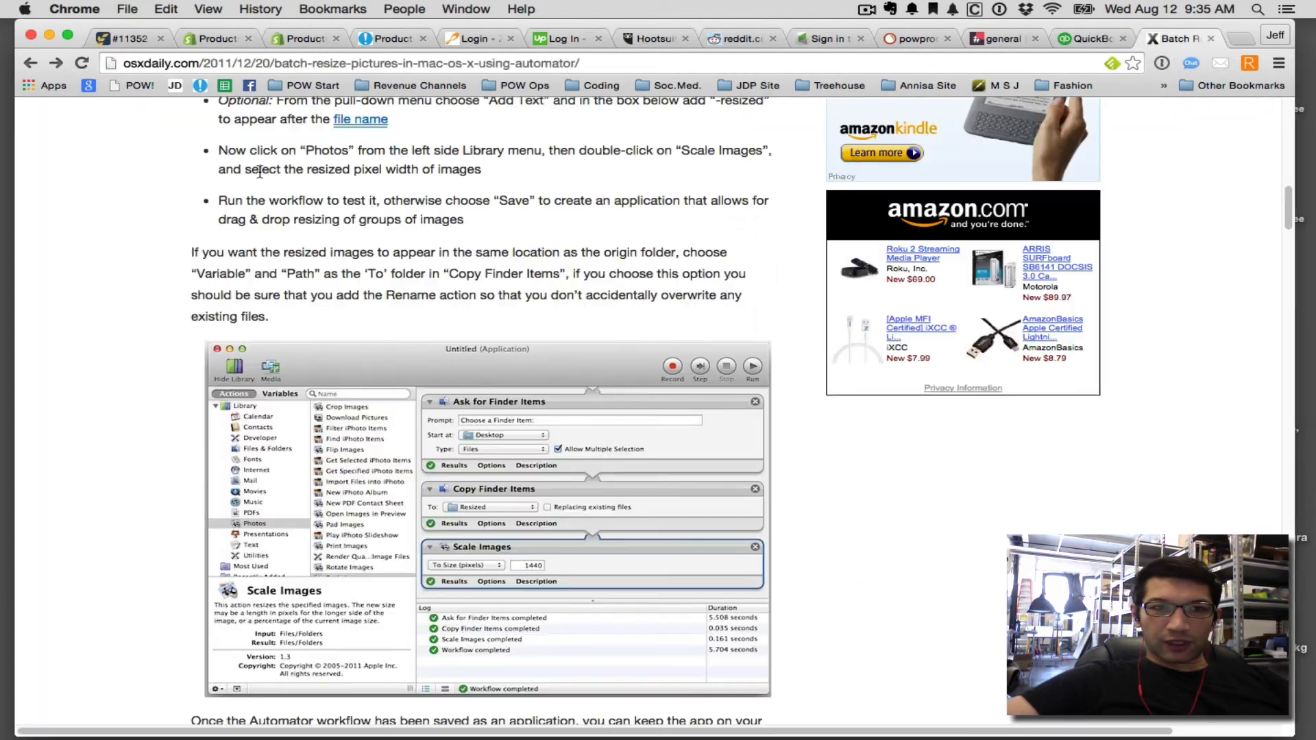
pyautogui.moveTo(1176, 21); pyautogui.dragTo(1139, 617)
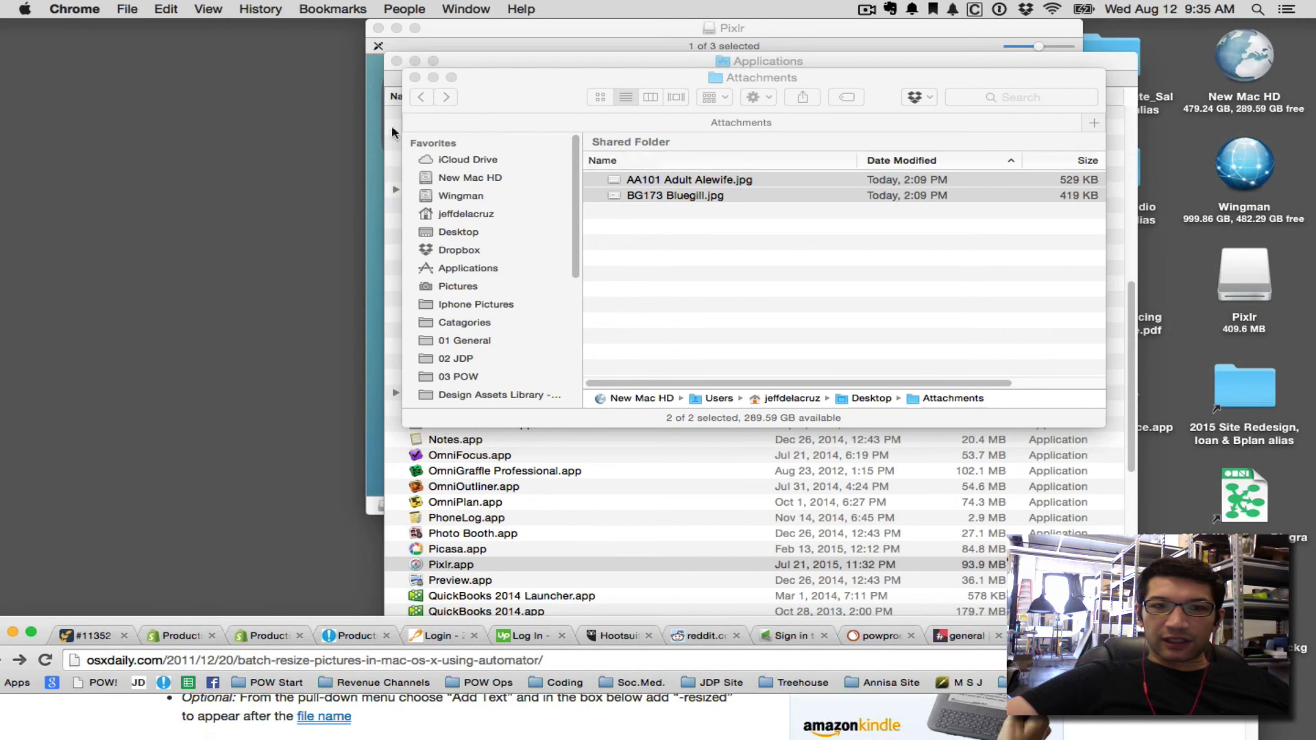
pyautogui.click(416, 78)
pyautogui.click(396, 61)
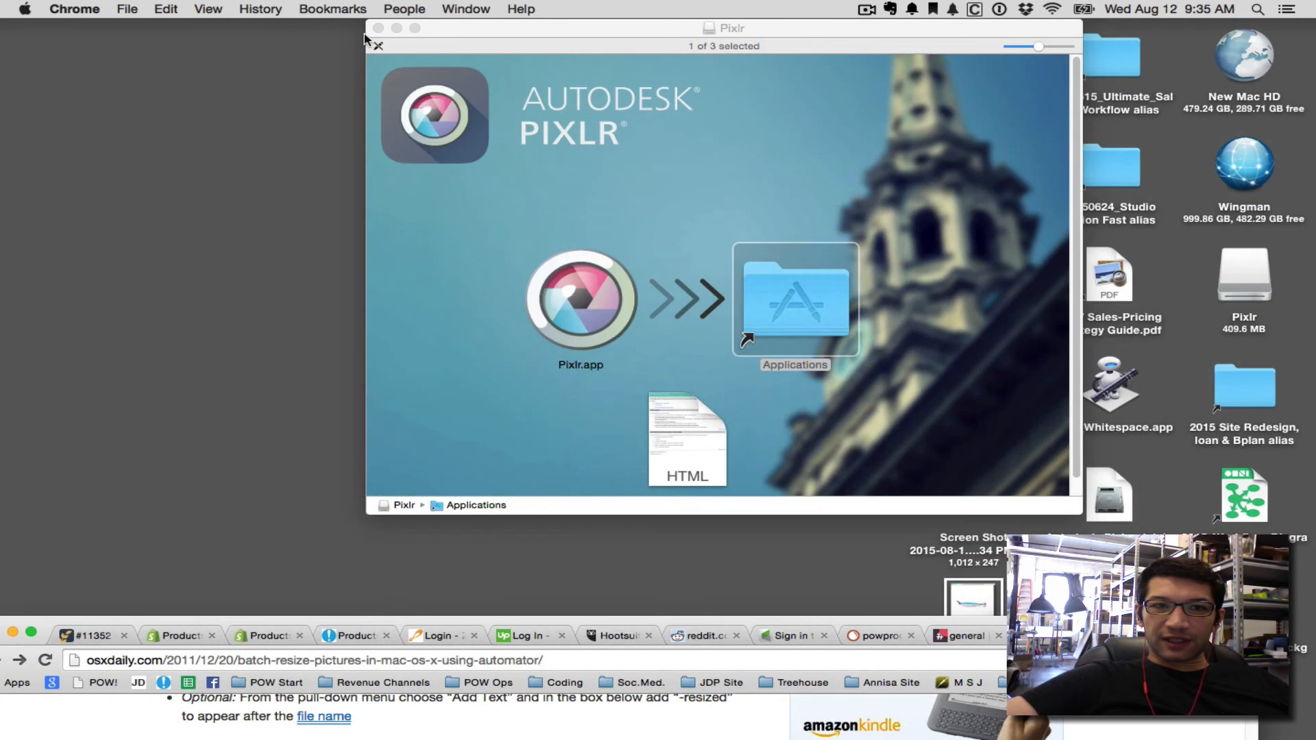
pyautogui.click(378, 28)
pyautogui.moveTo(534, 734)
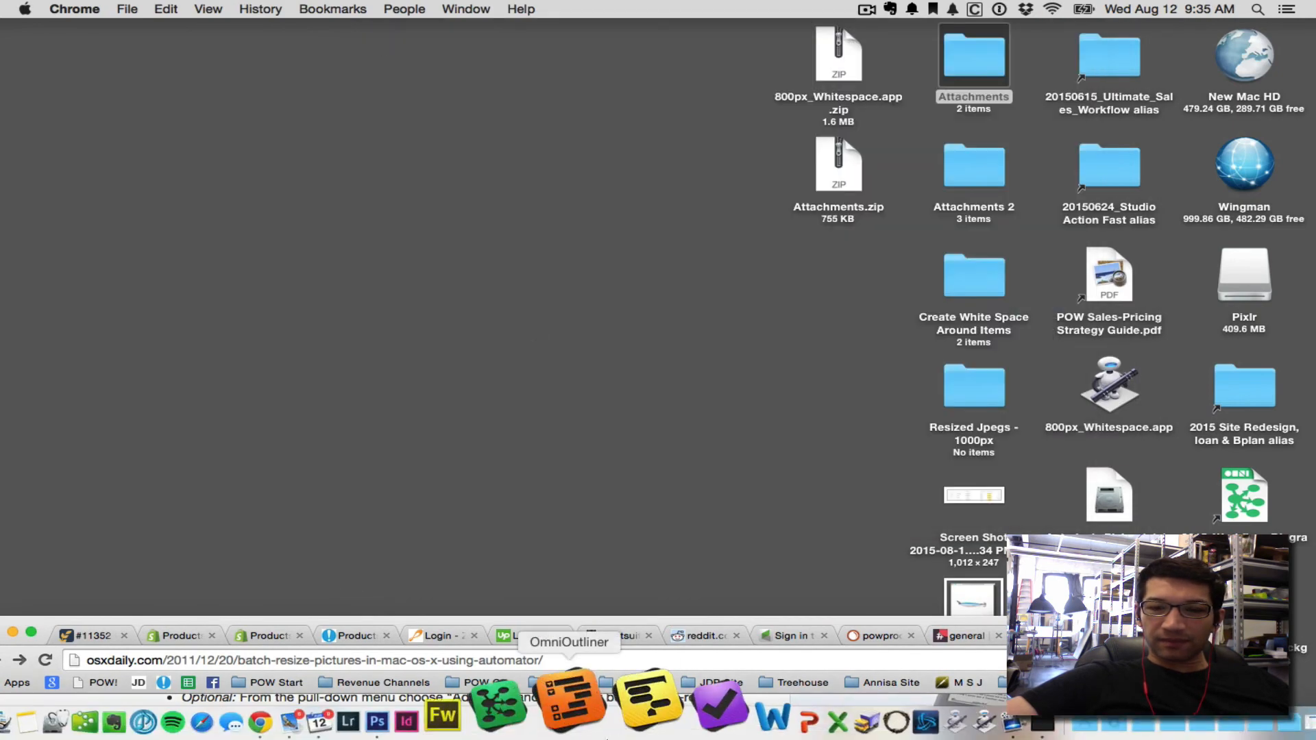
pyautogui.click(850, 718)
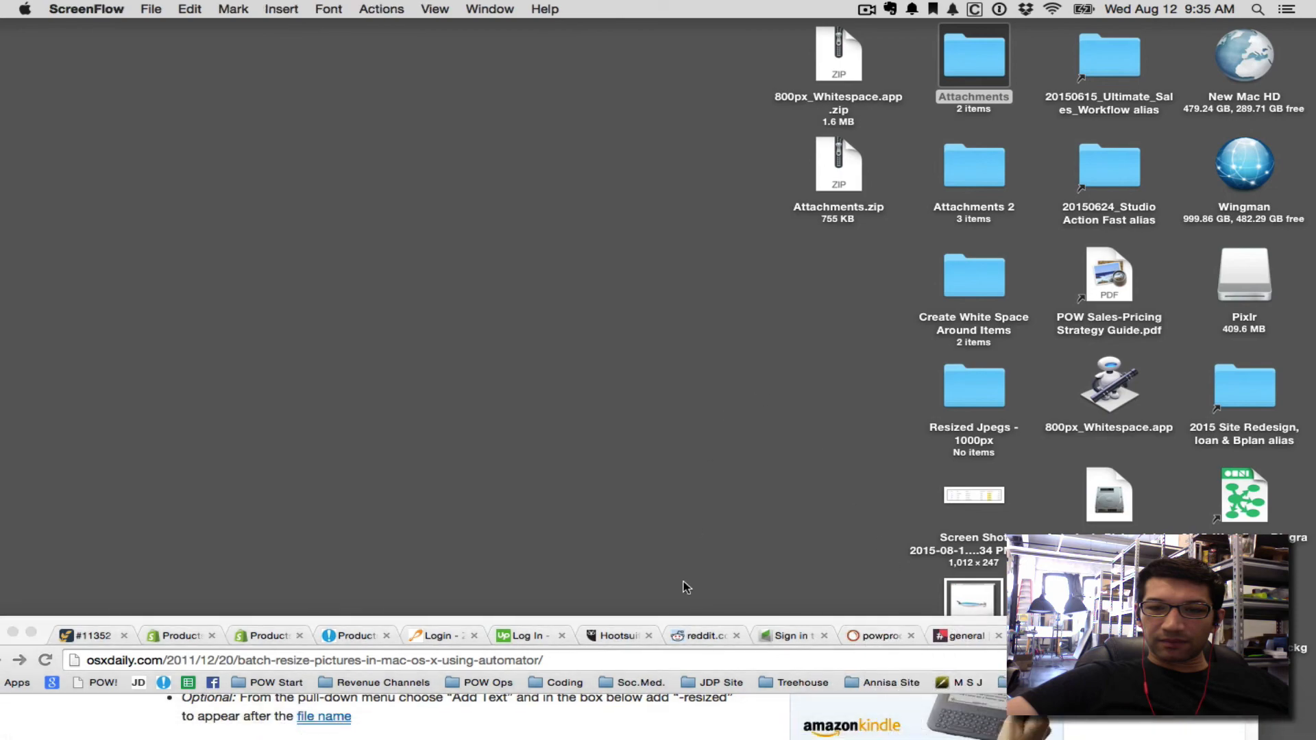
pyautogui.moveTo(685, 618); pyautogui.dragTo(729, 5)
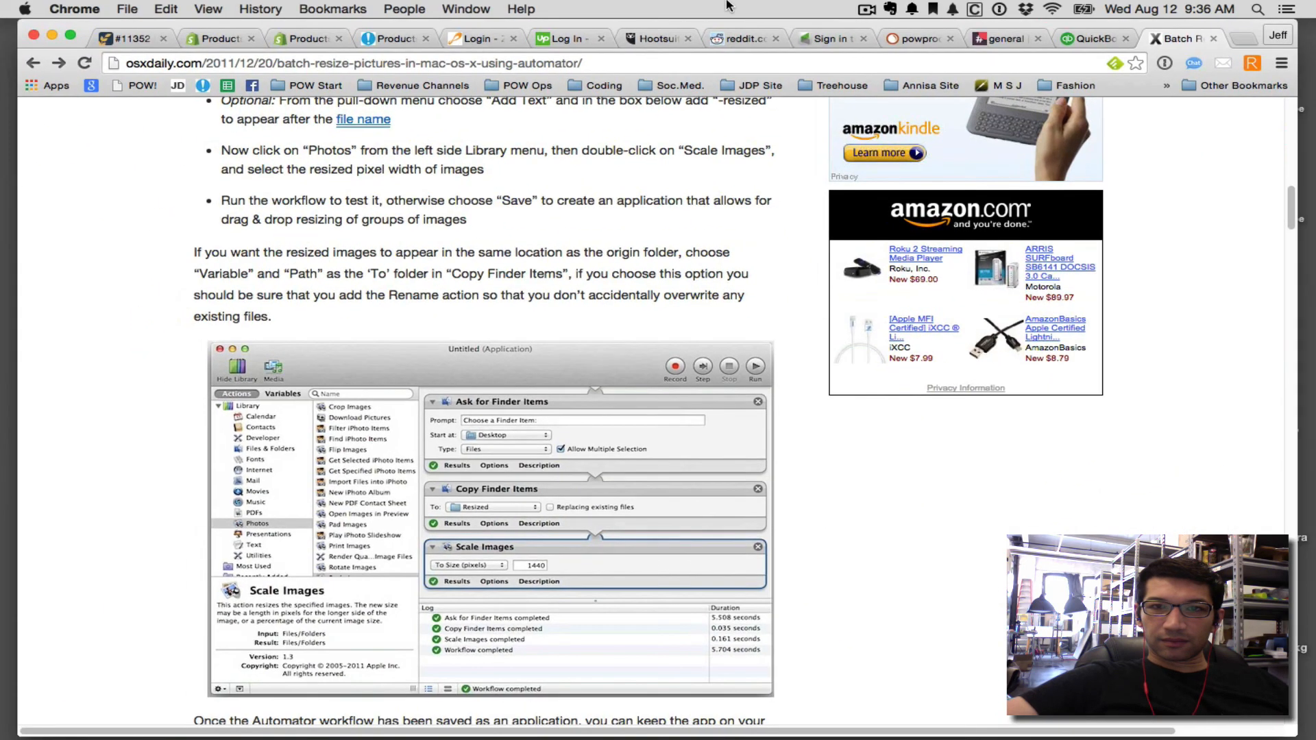
pyautogui.click(865, 8)
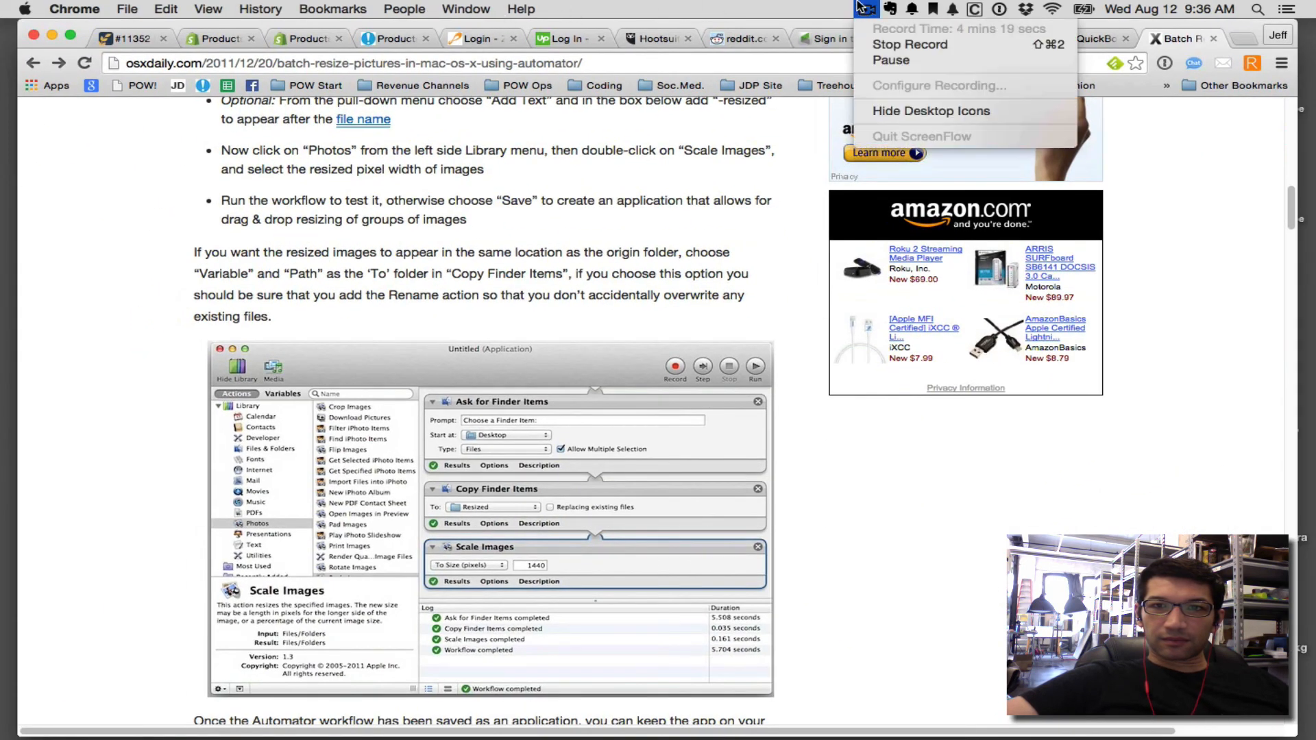